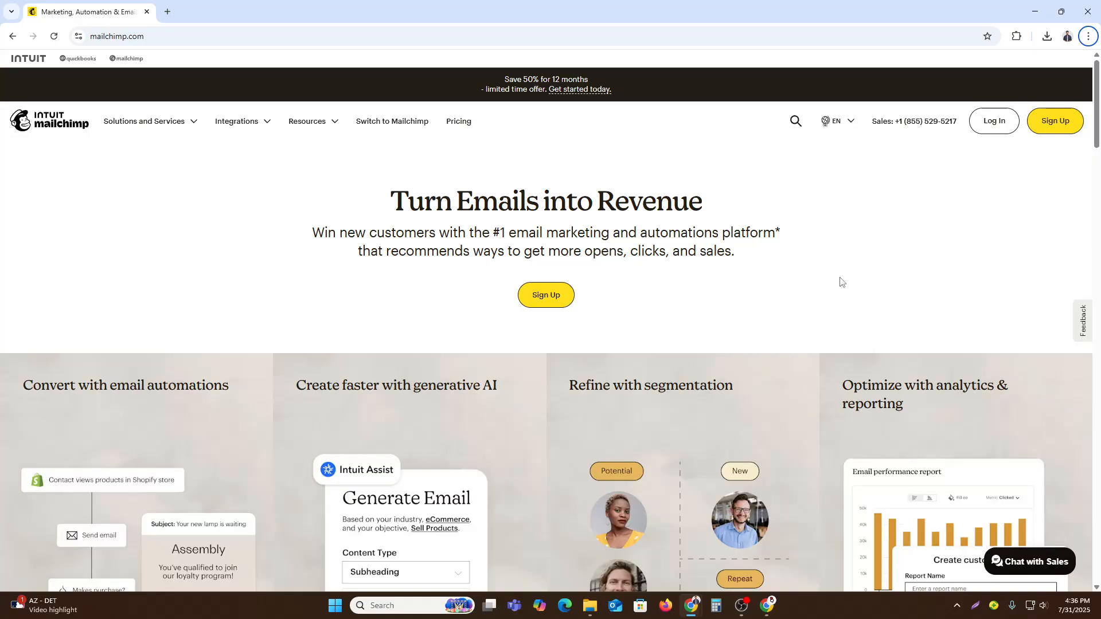
- Look through the Mailchimp homepage, including its features, integrations and sign-up offers
scroll(567, 303, down, 20)
scroll(617, 313, down, 9)
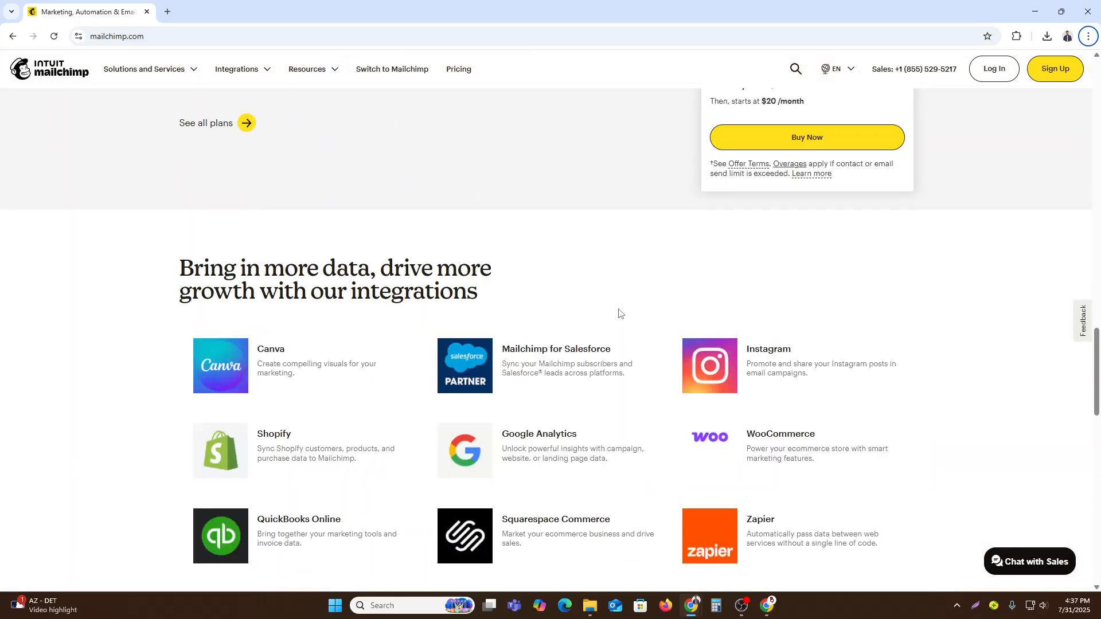
scroll(617, 313, down, 6)
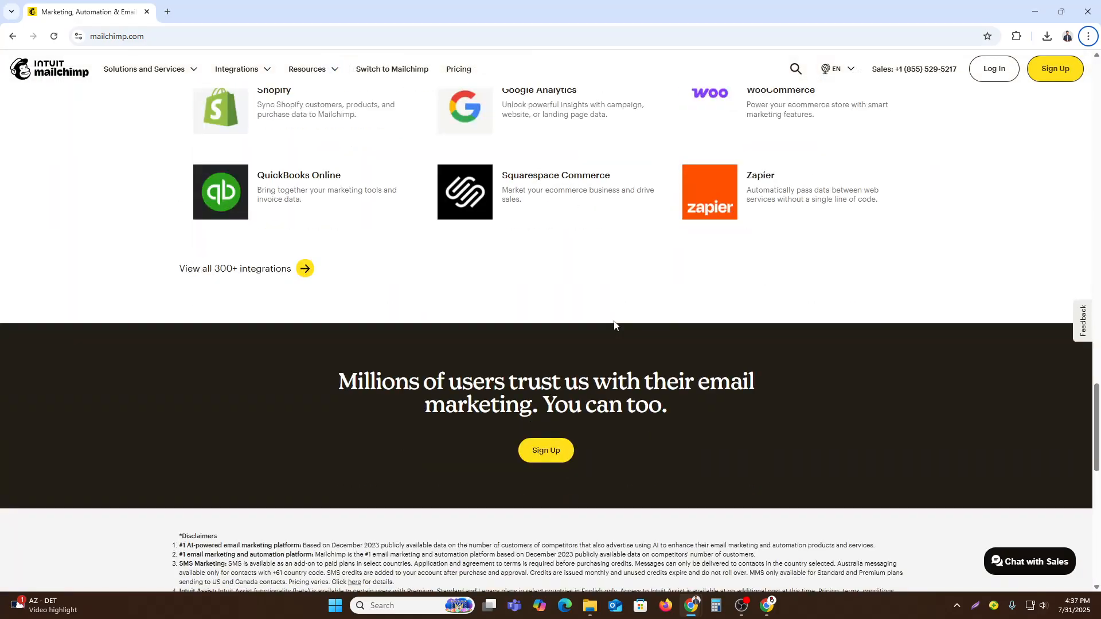
scroll(613, 325, up, 20)
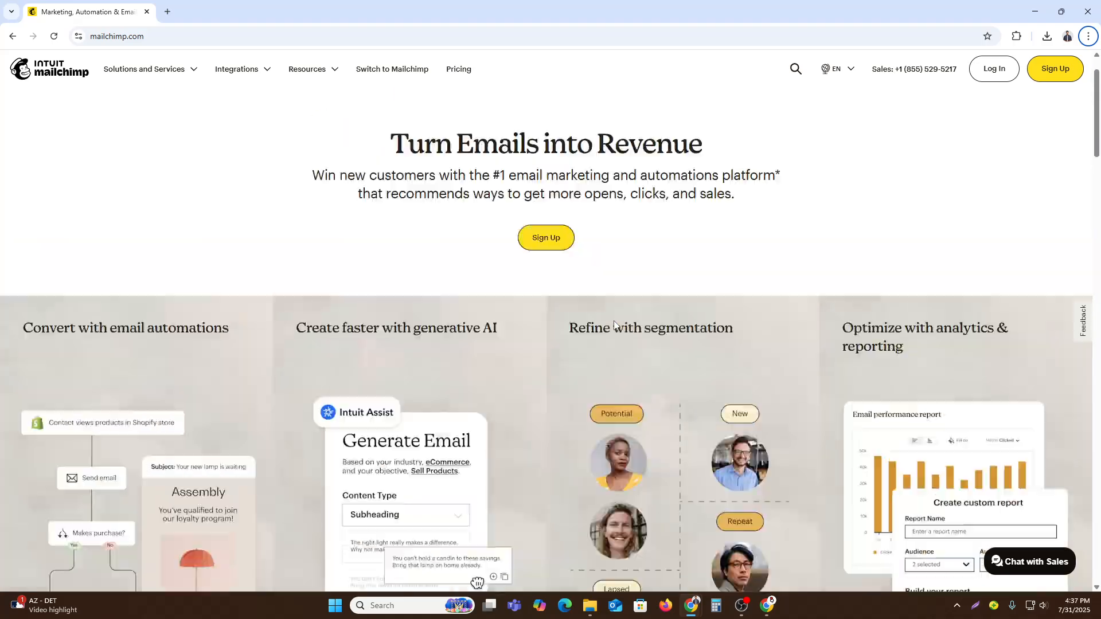
scroll(613, 324, up, 1)
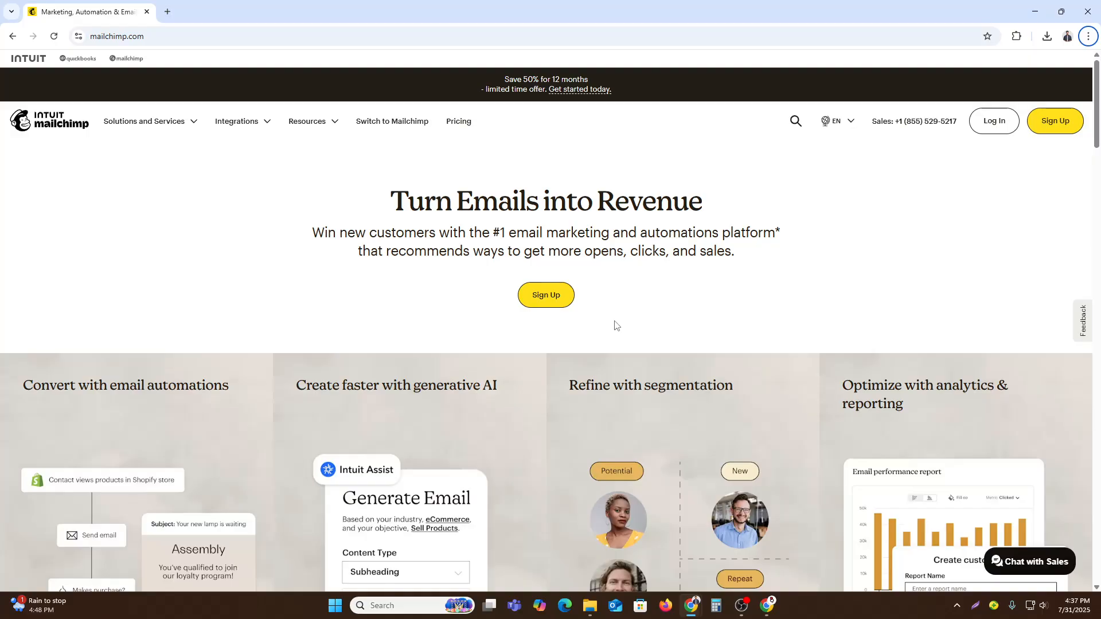
scroll(614, 324, down, 10)
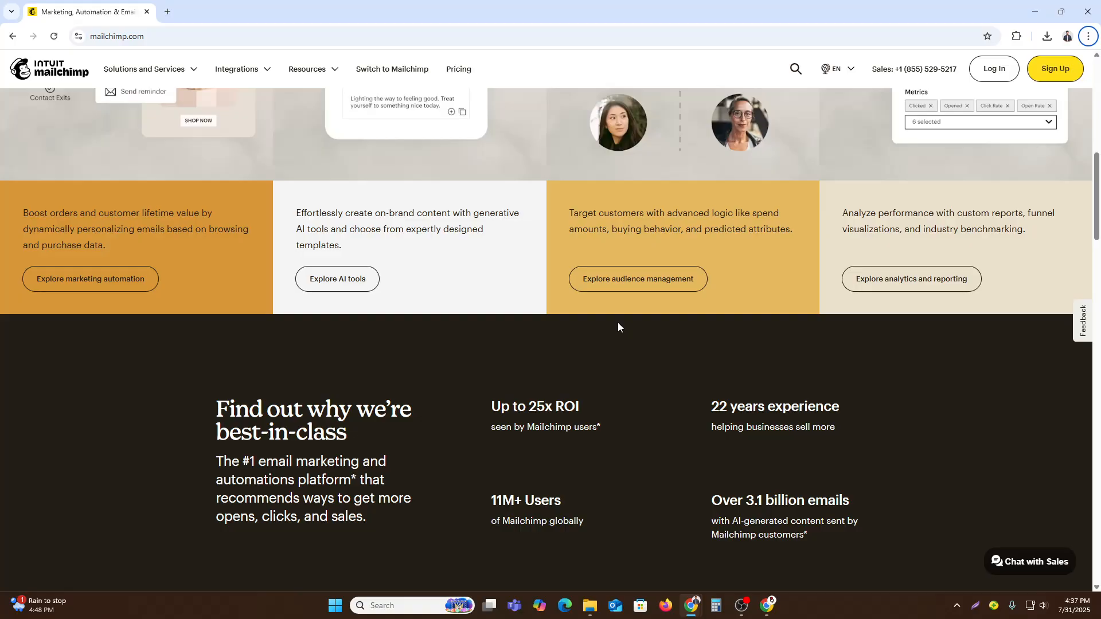
click(105, 41)
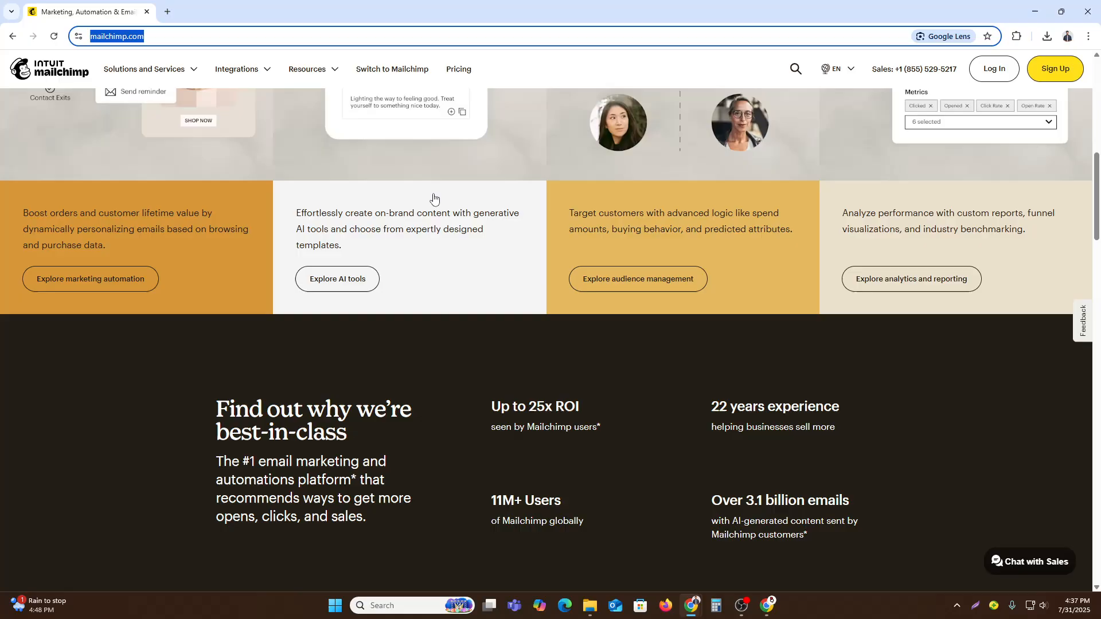
scroll(432, 197, up, 8)
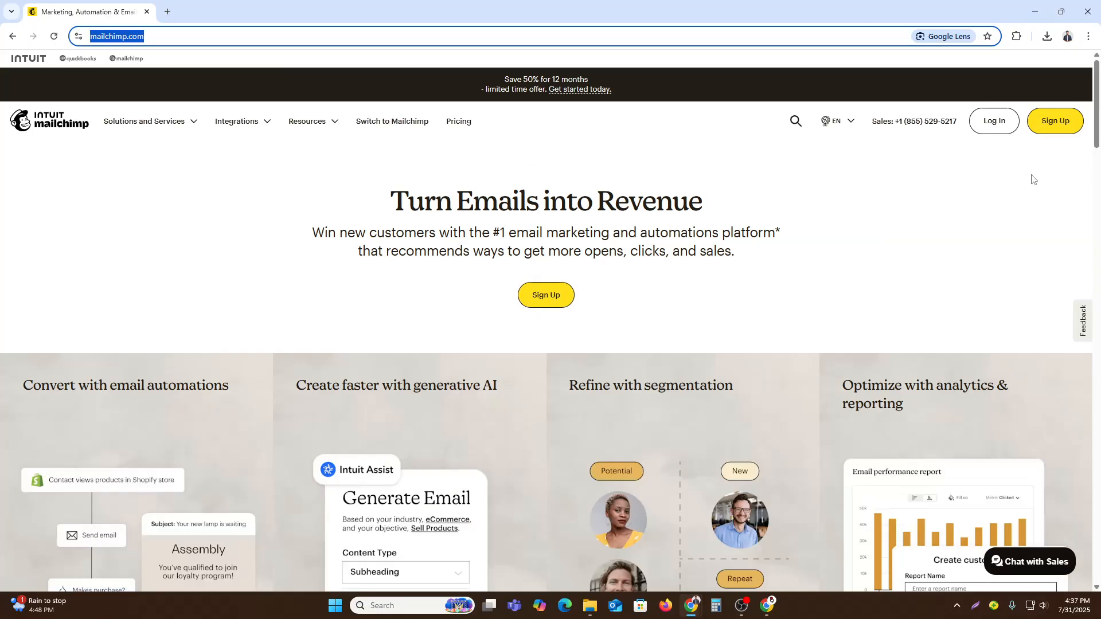
- Open the sign-up pricing plans and review the Standard and Premium email marketing offers
click(542, 303)
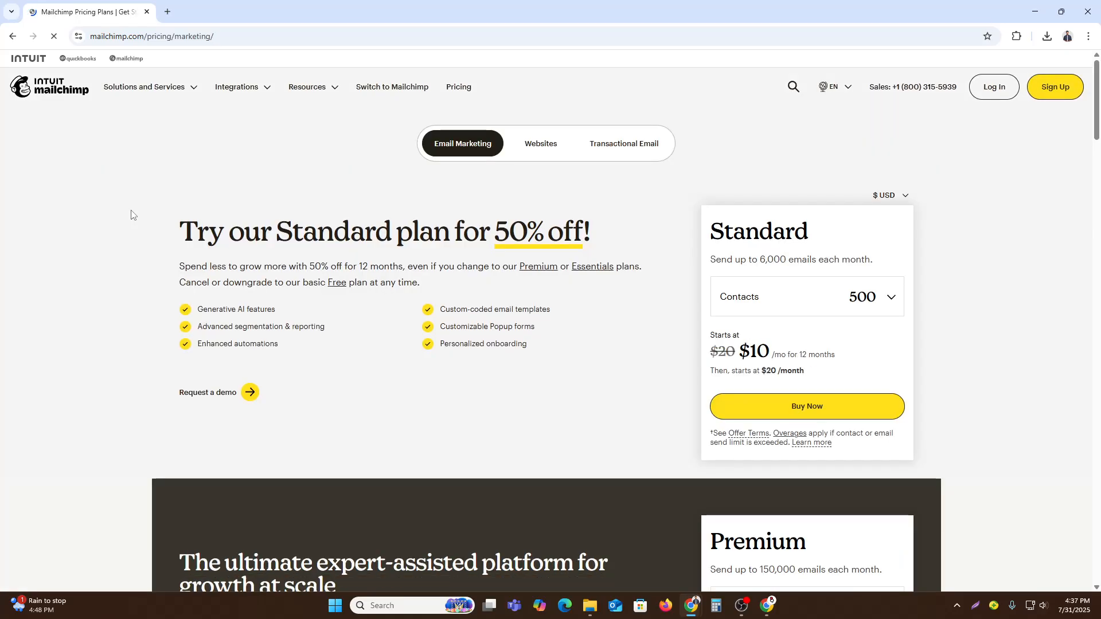
scroll(312, 338, down, 9)
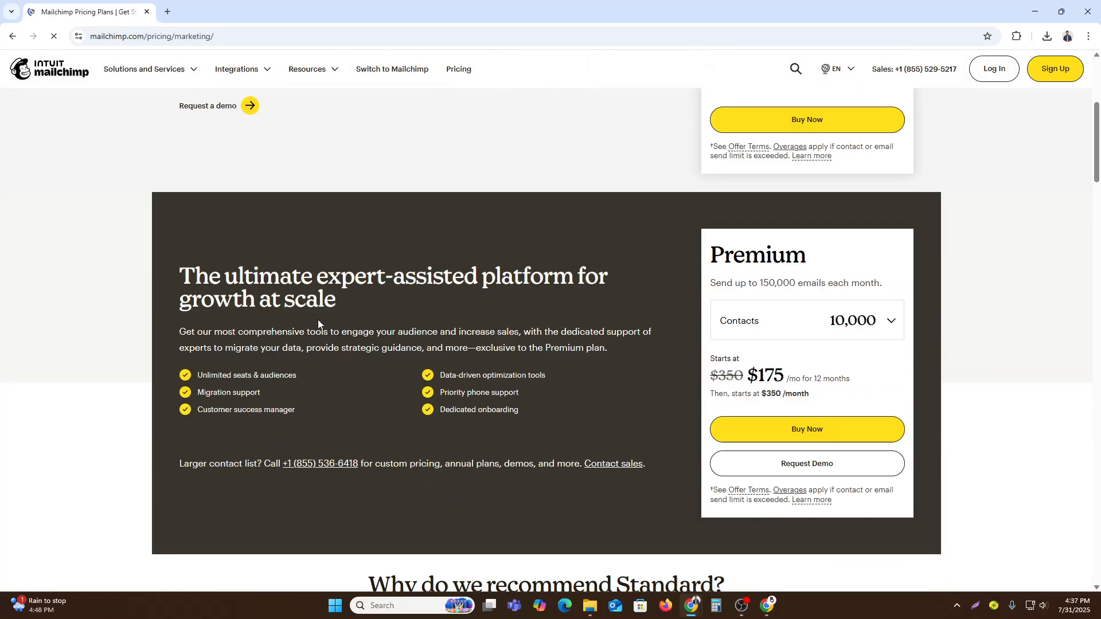
scroll(317, 324, up, 9)
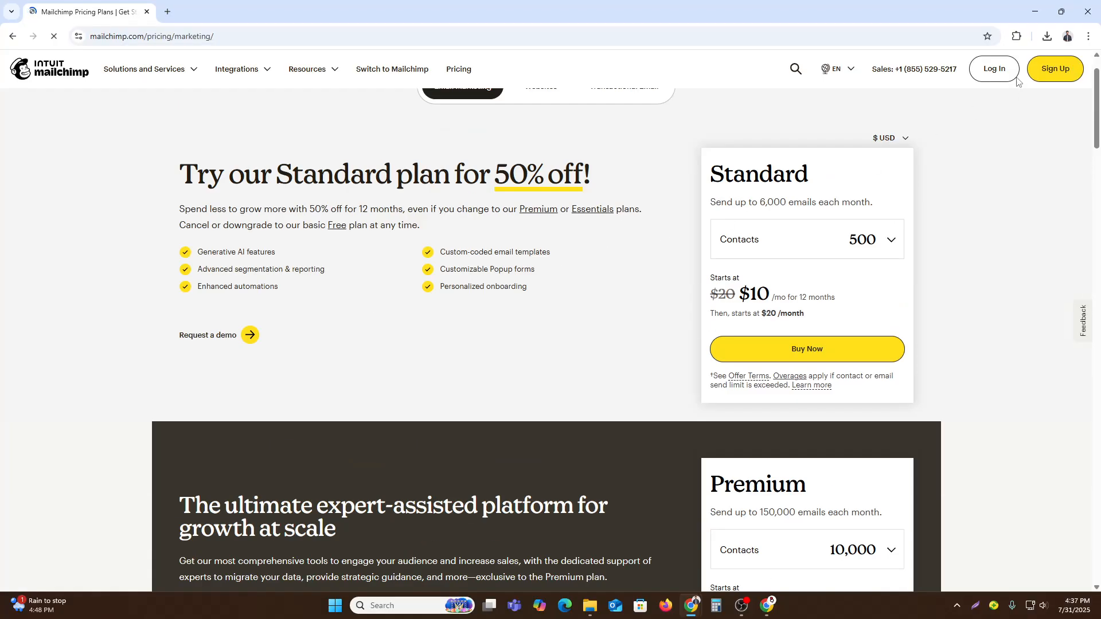
- Log in to the Mailchimp account and open the audience's contact list for review
click(992, 72)
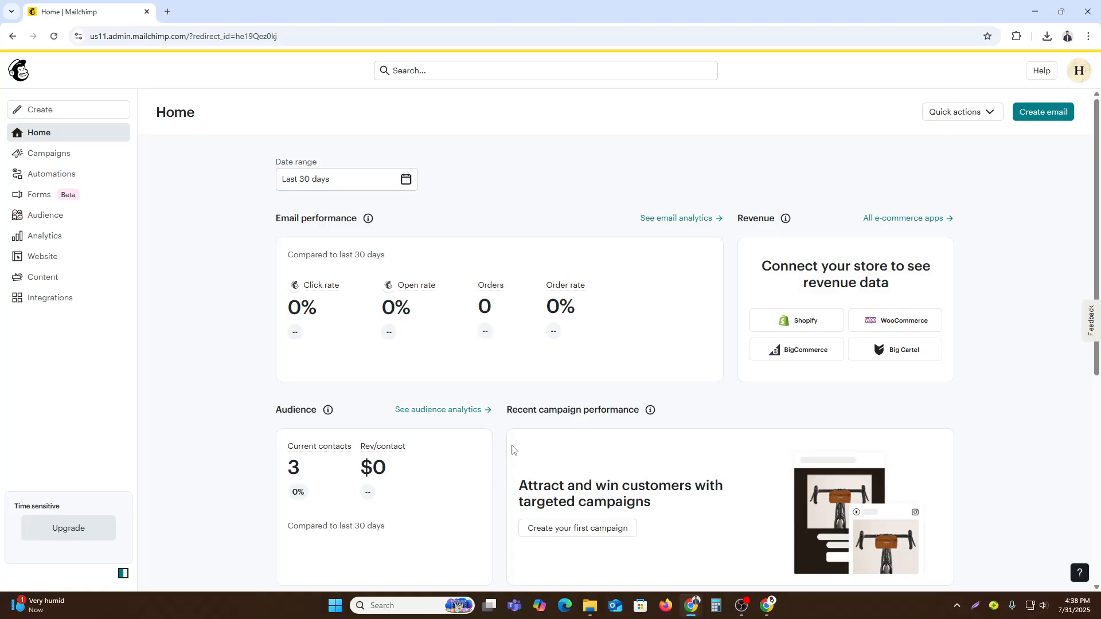
click(34, 216)
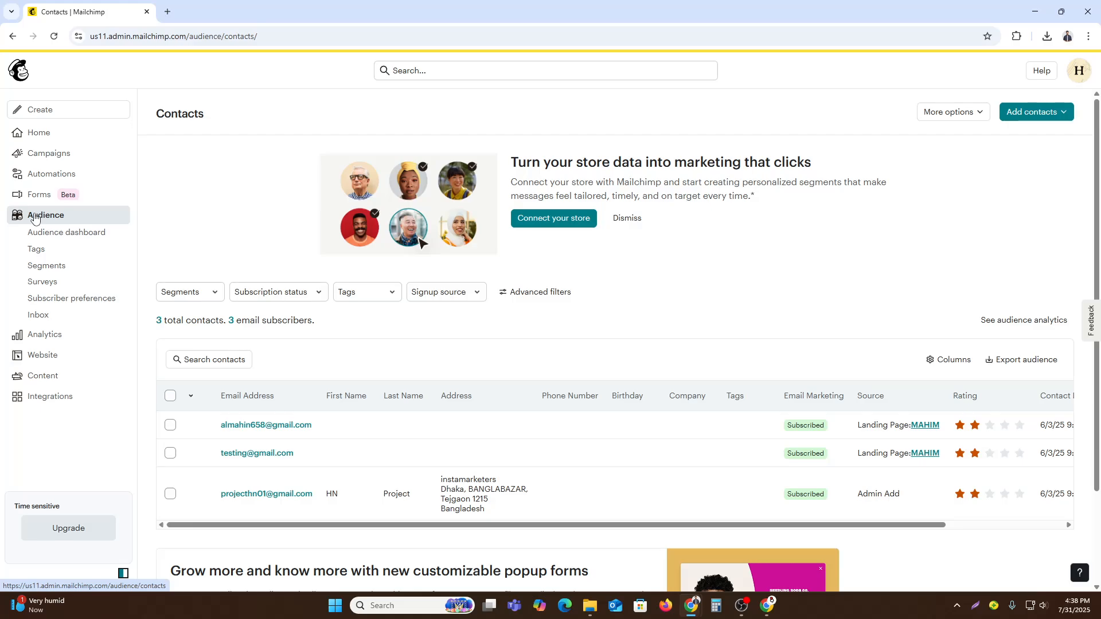
scroll(452, 300, down, 2)
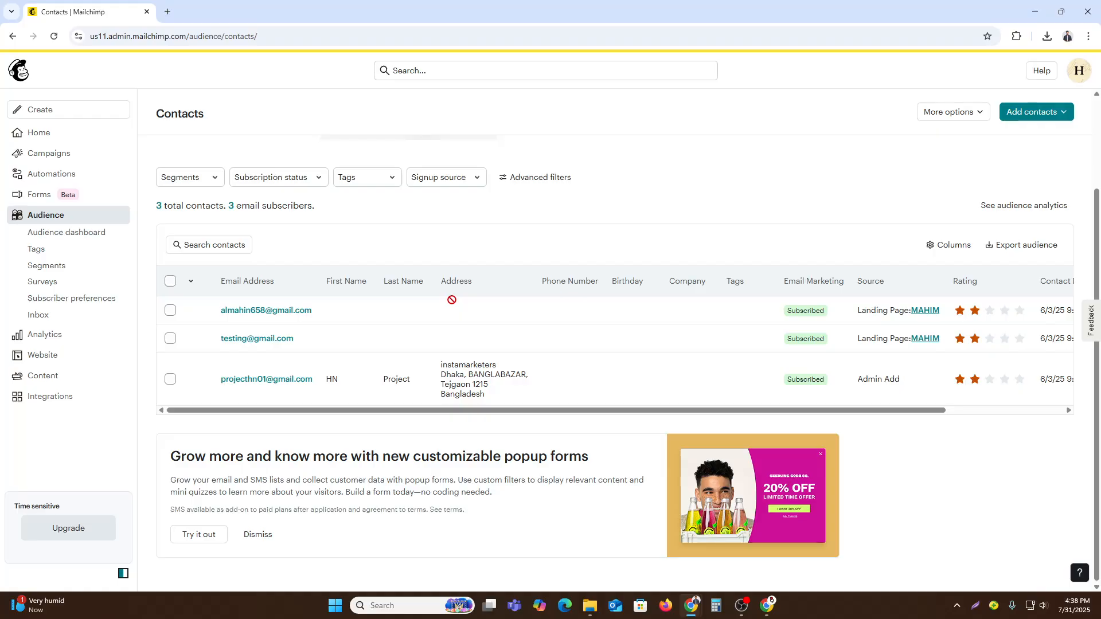
scroll(492, 318, up, 2)
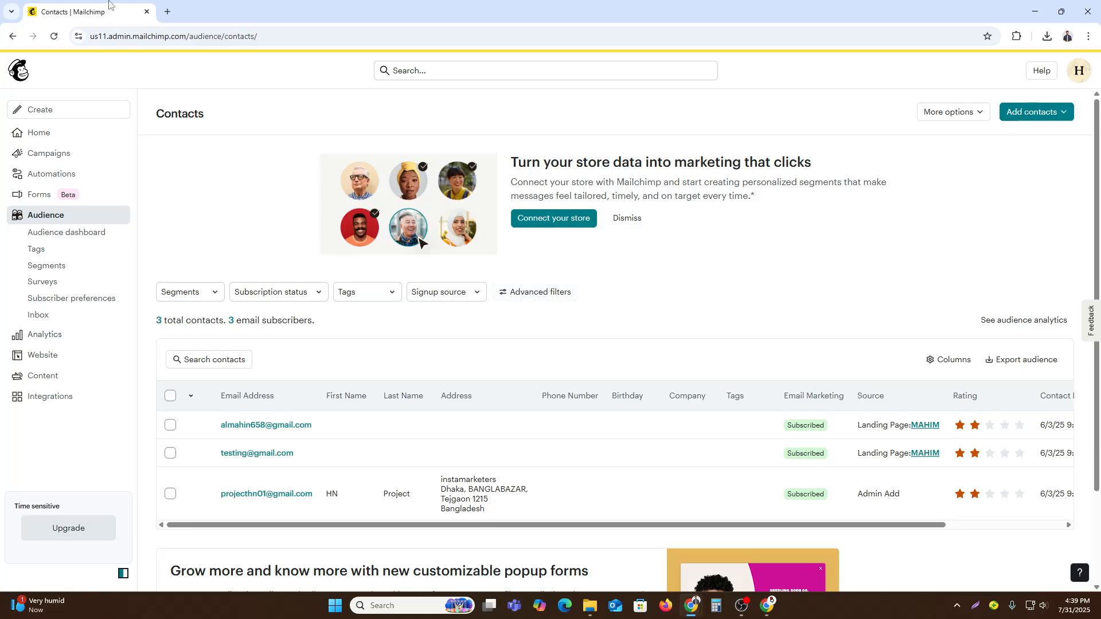
- Create a new regular email campaign and start its design from scratch
click(53, 158)
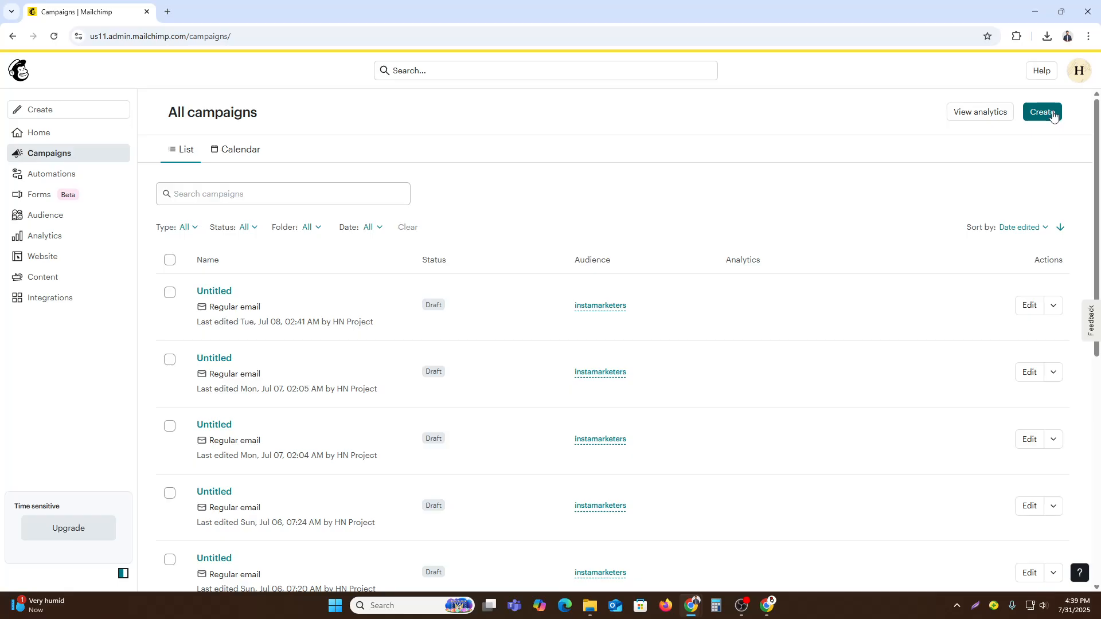
click(1051, 116)
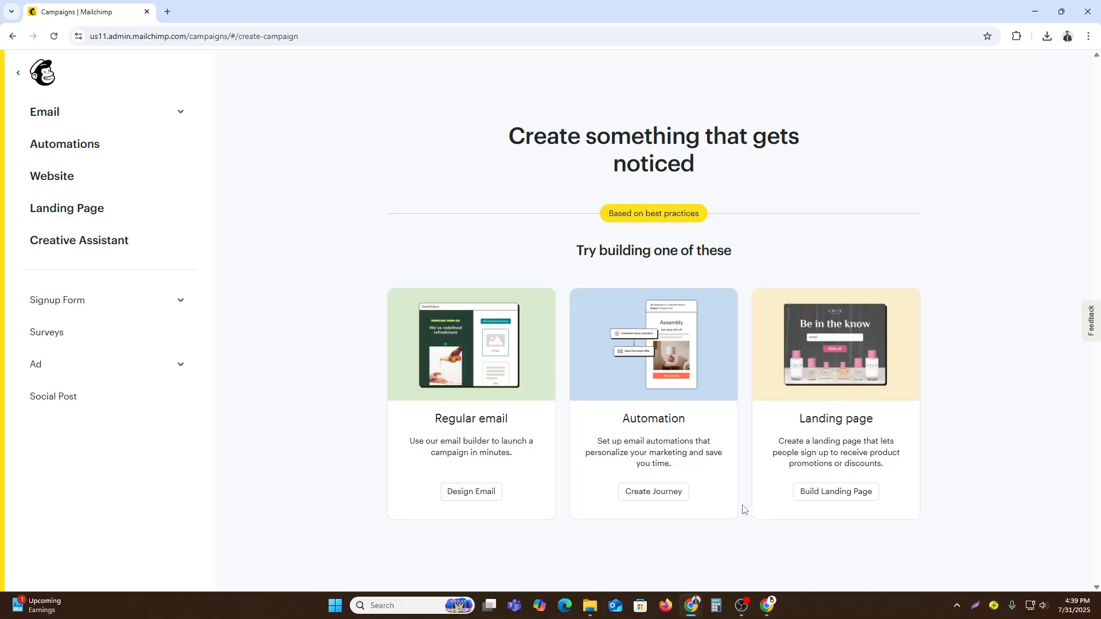
click(470, 493)
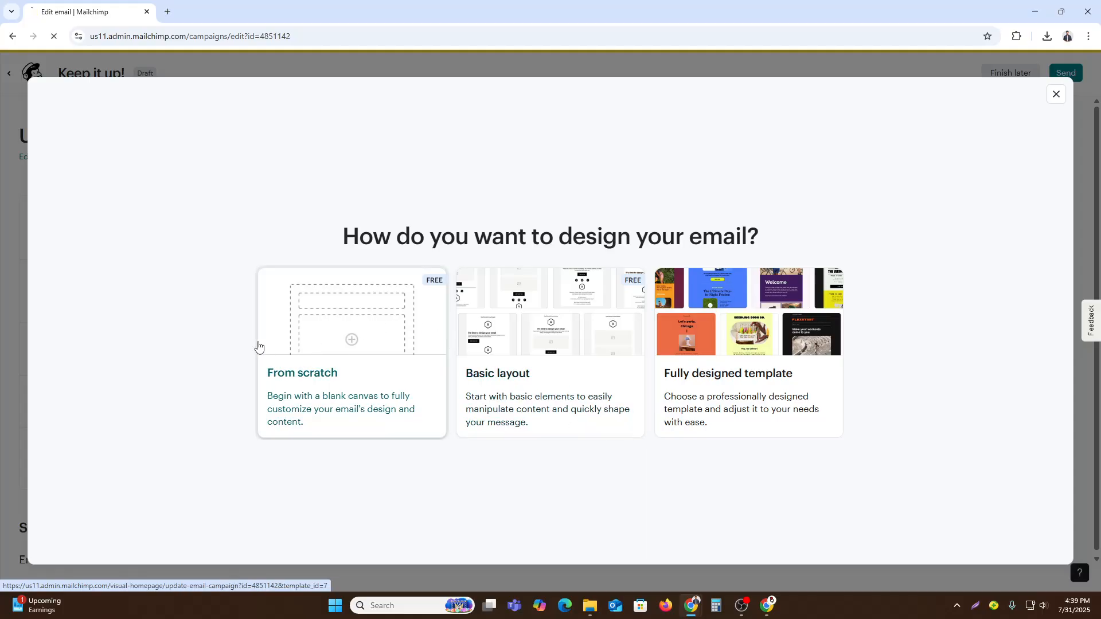
click(352, 343)
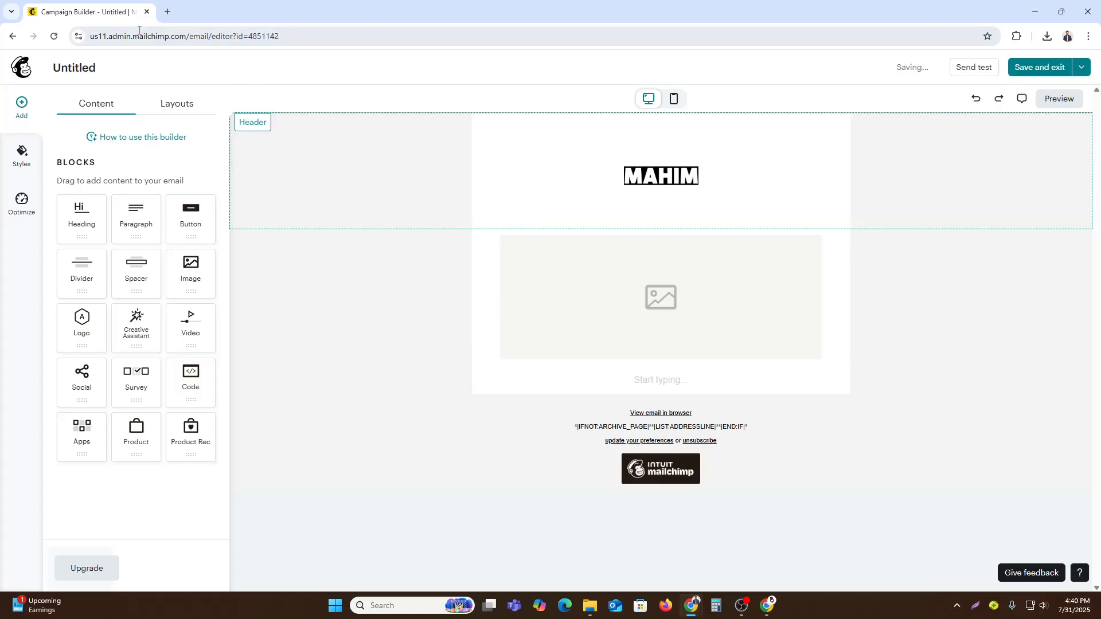
- Examine the blank and prebuilt layouts offered in the email builder and return to the content blocks
click(82, 69)
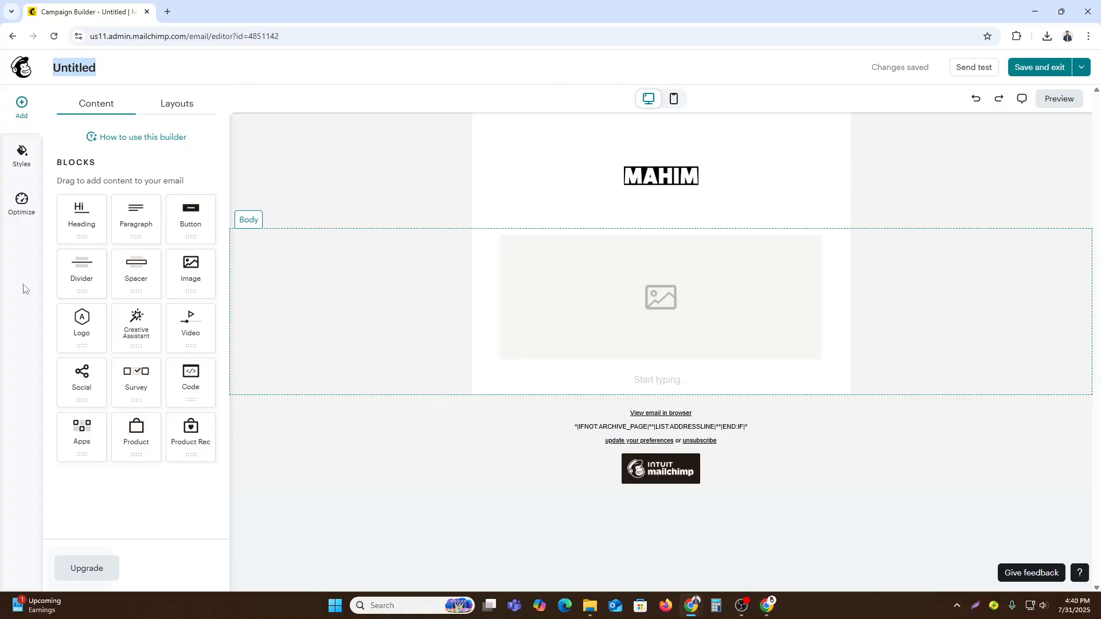
click(159, 107)
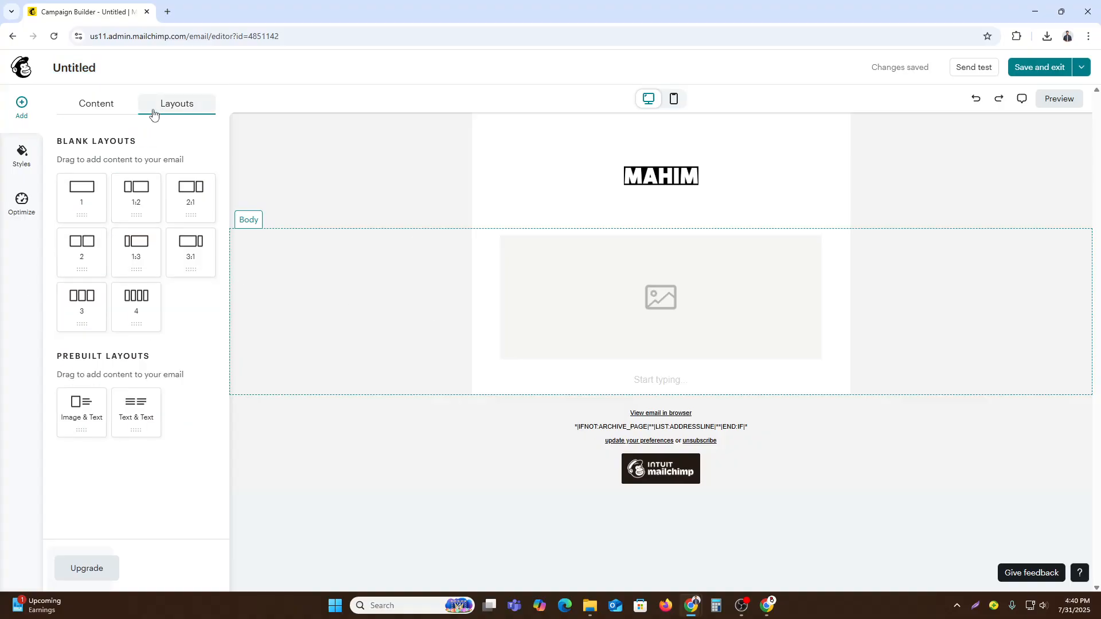
click(95, 104)
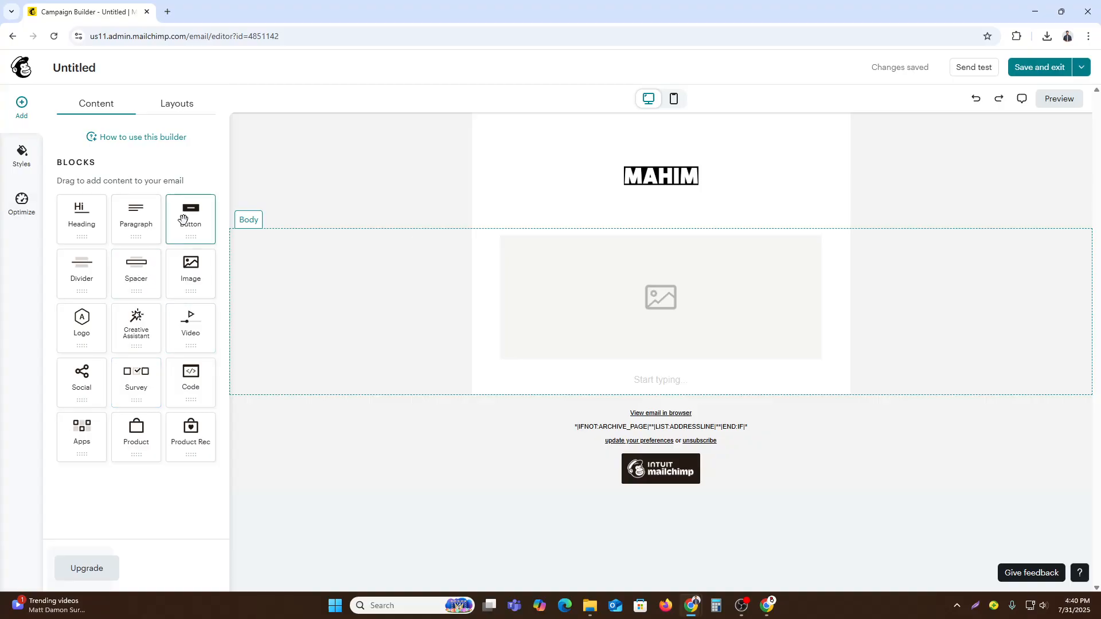
- Add a button block beneath the image placeholder in the email body and label it "SEND"
drag(190, 220, 704, 328)
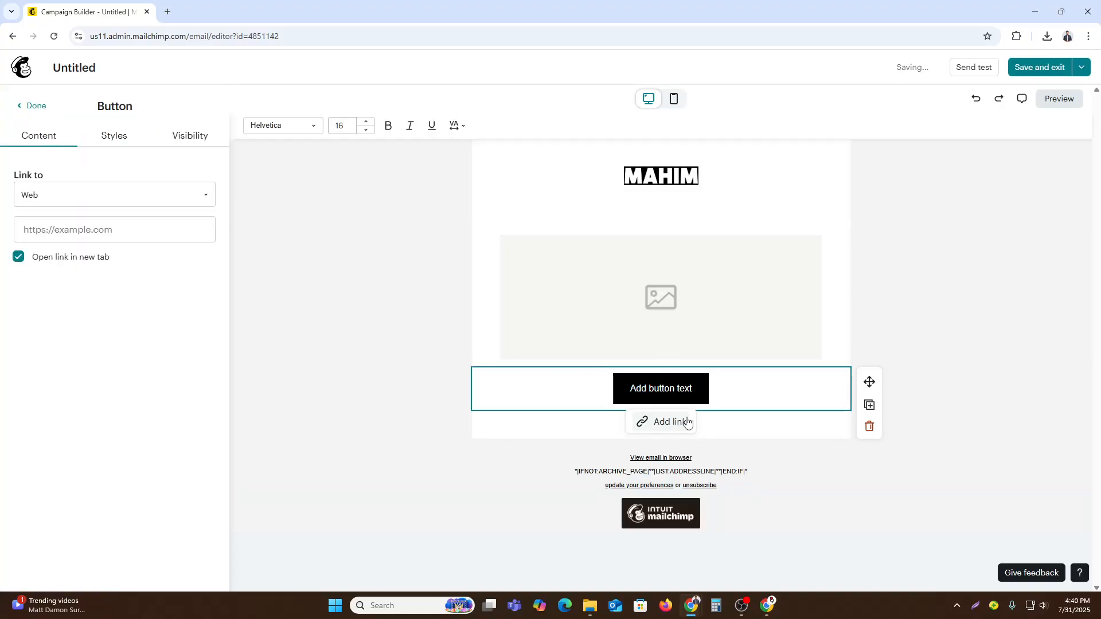
triple_click(670, 390)
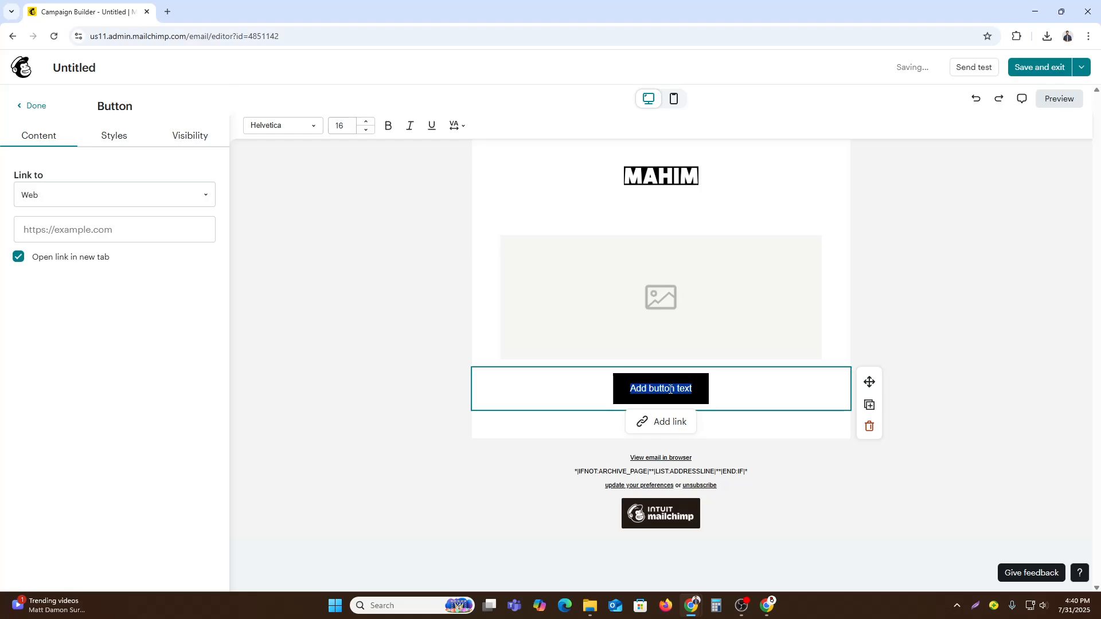
text(SEND)
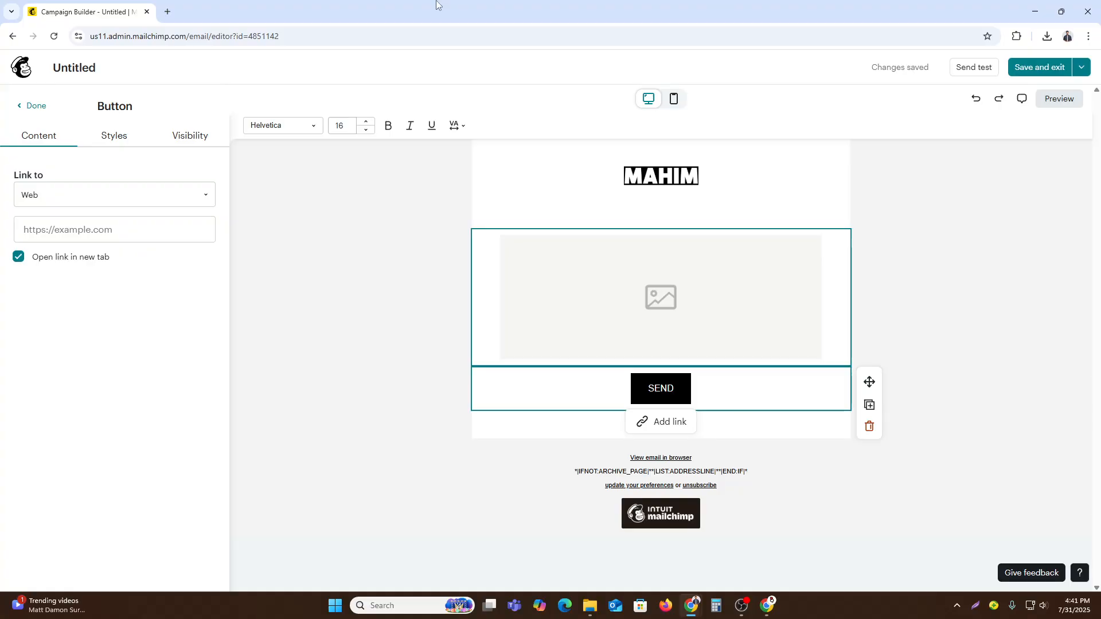
- Open ChatGPT in a new browser tab
click(166, 18)
text(ch)
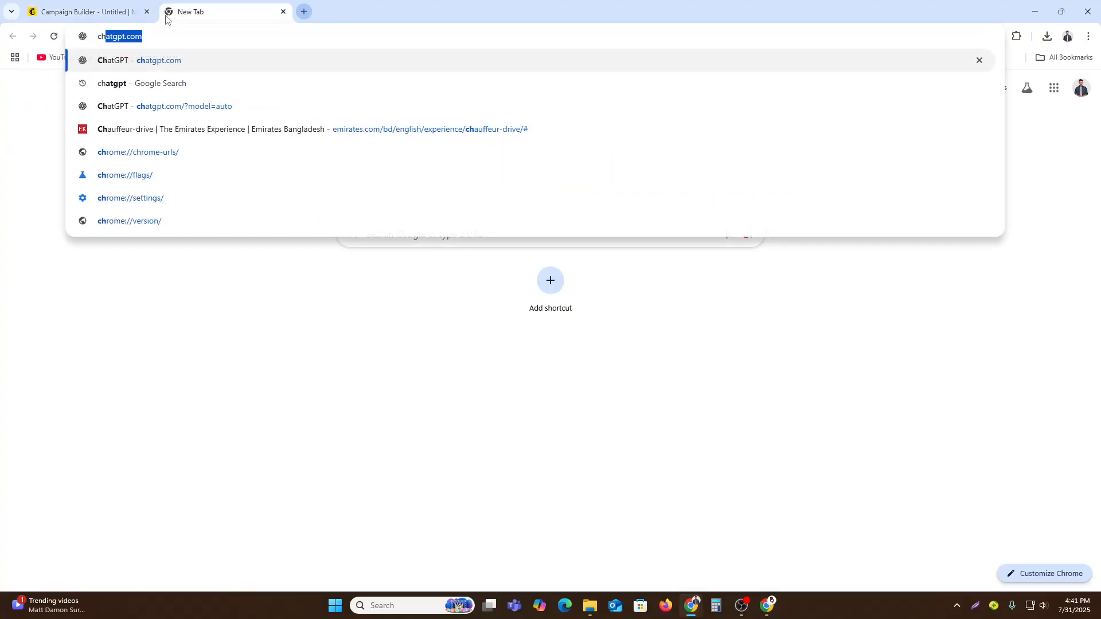
key(Return)
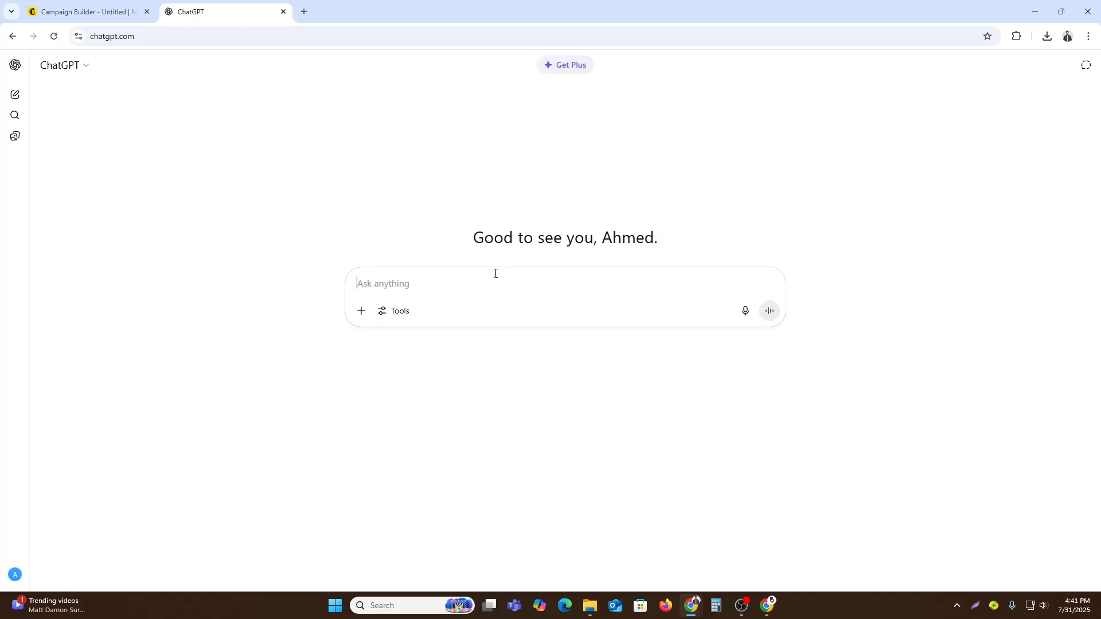
- Ask ChatGPT to "Write a short promotional email for a 20% summer sale for my clothing brand"
click(448, 284)
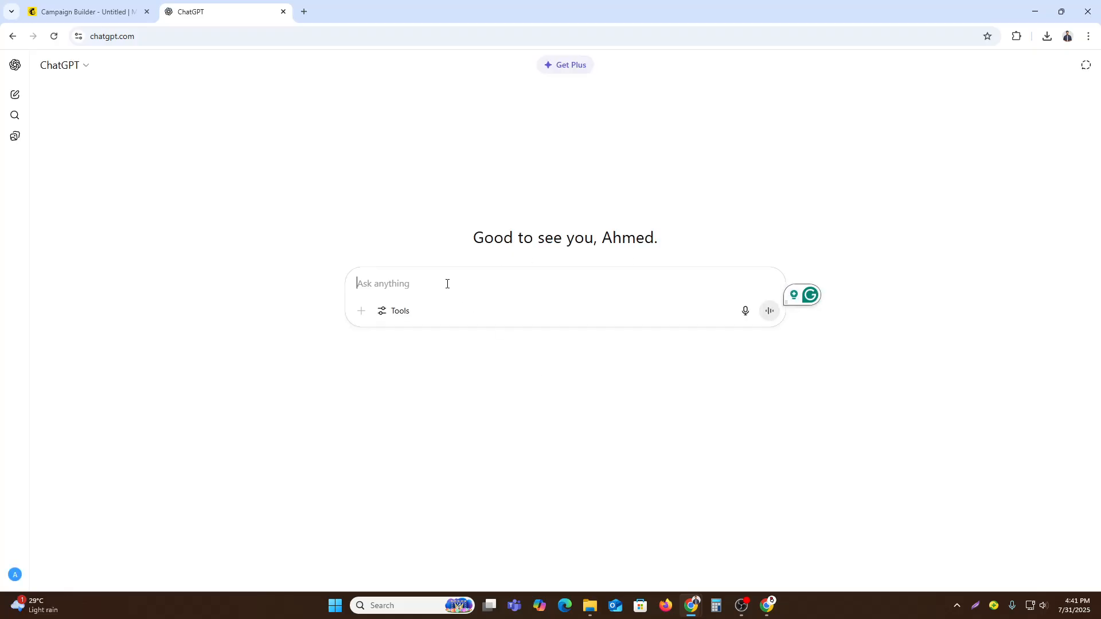
text(Wri)
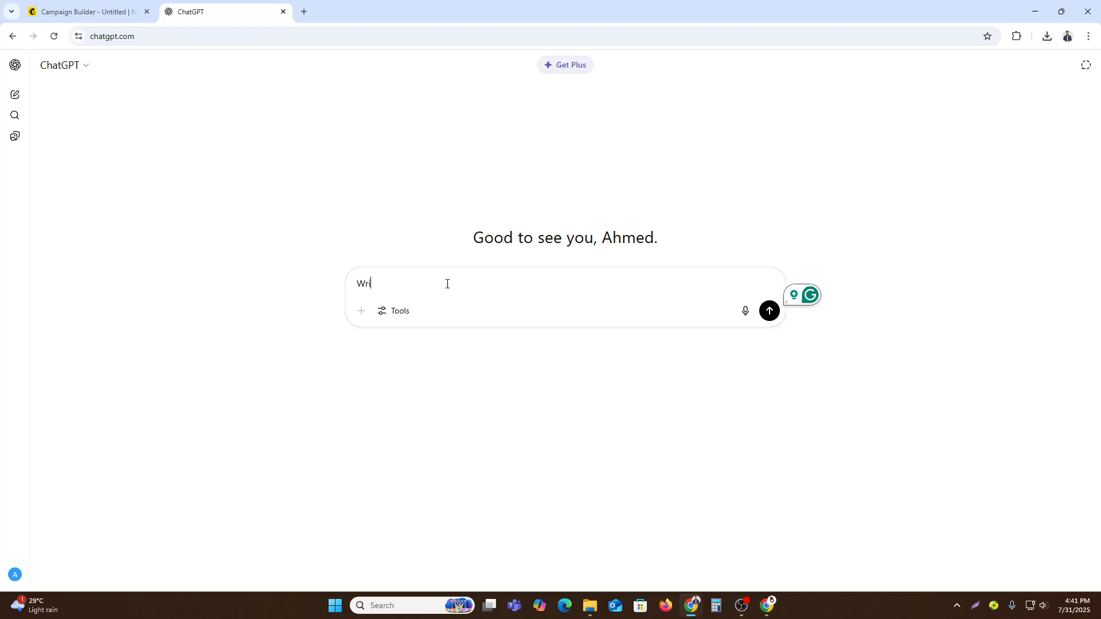
text(te a short promotional )
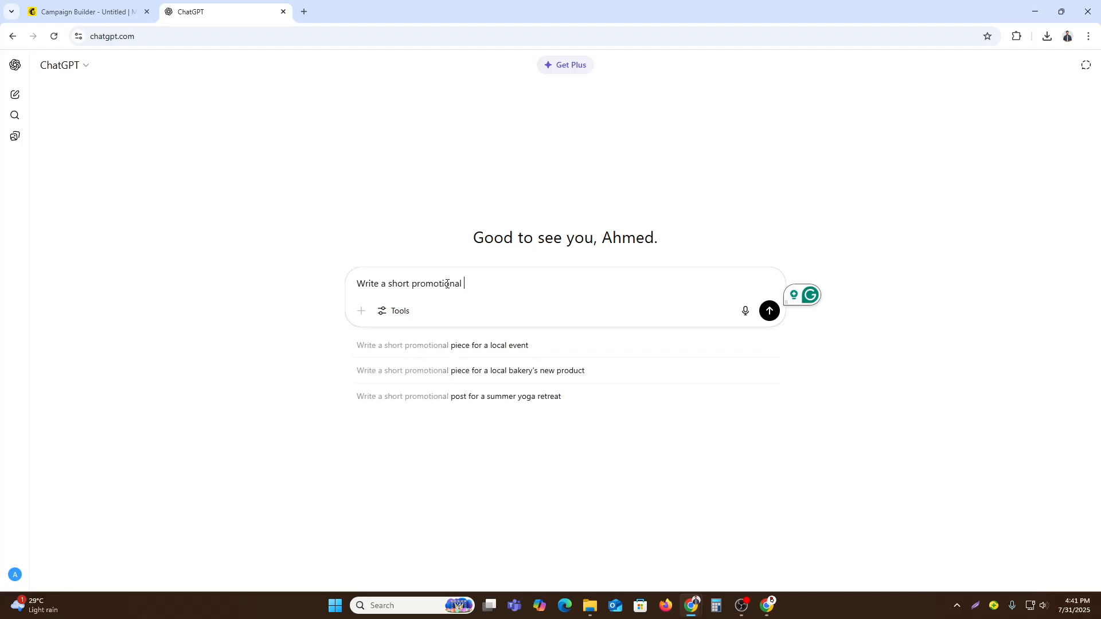
text(email )
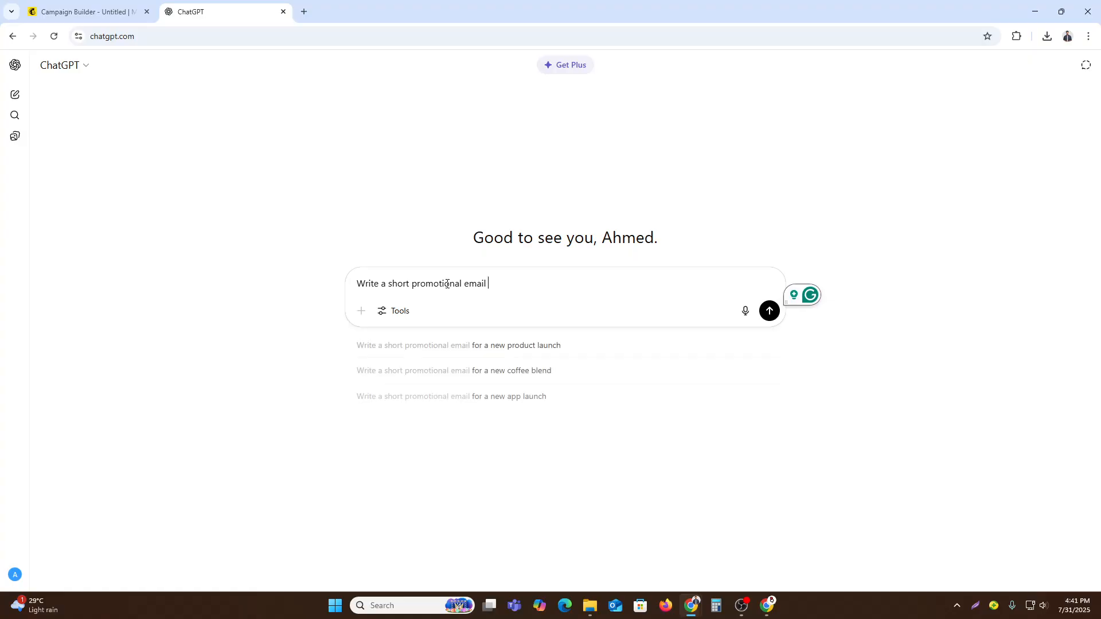
text(for a 20)
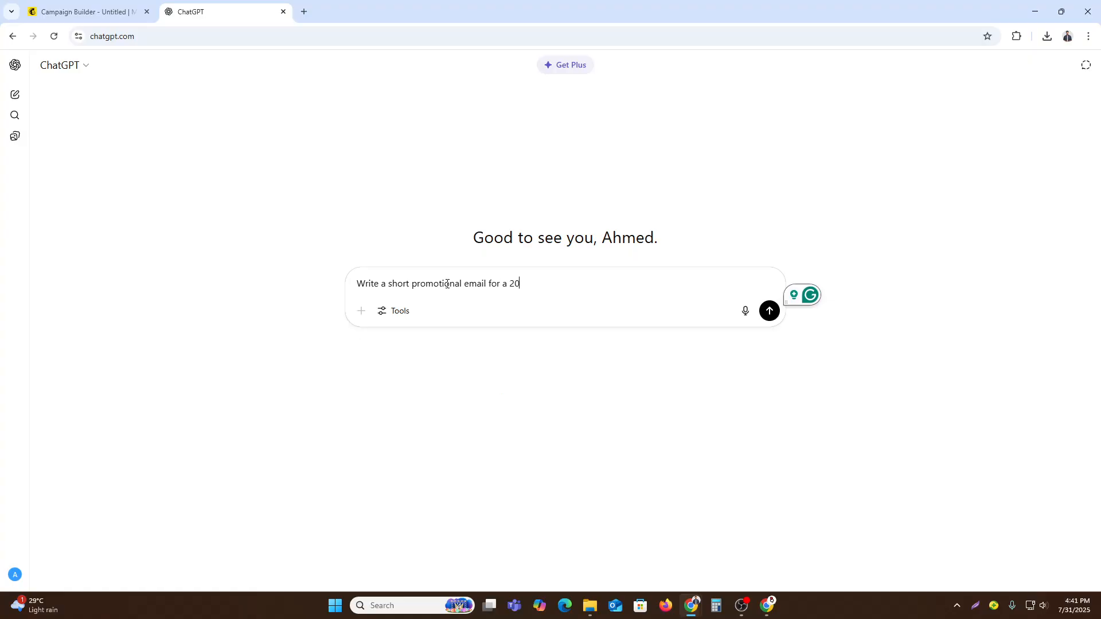
text(% summer sale for my clothing brand)
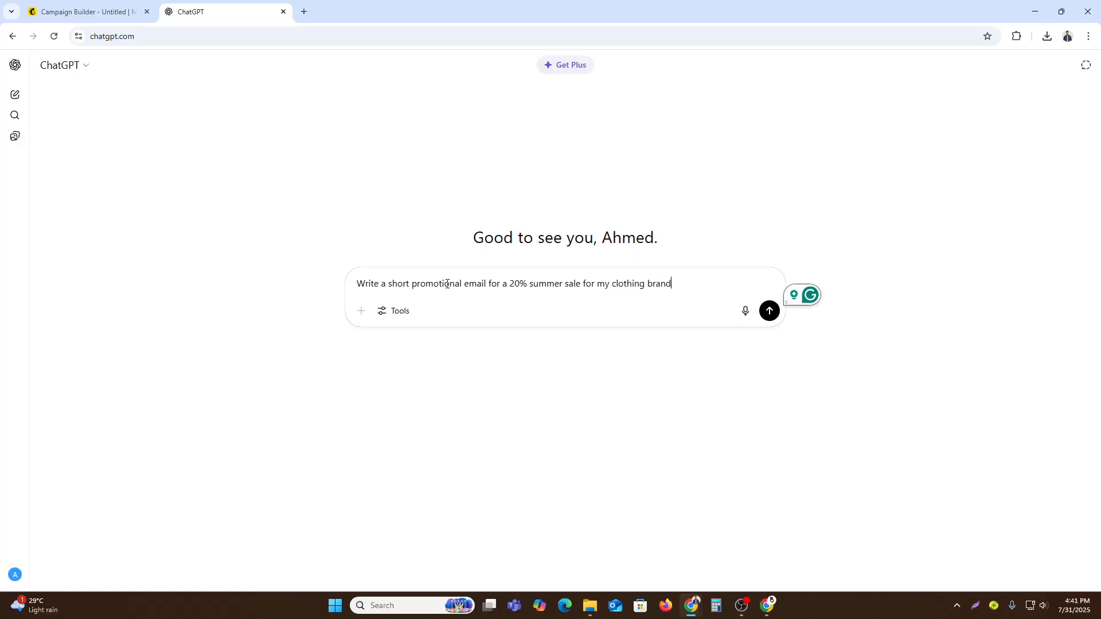
key(Return)
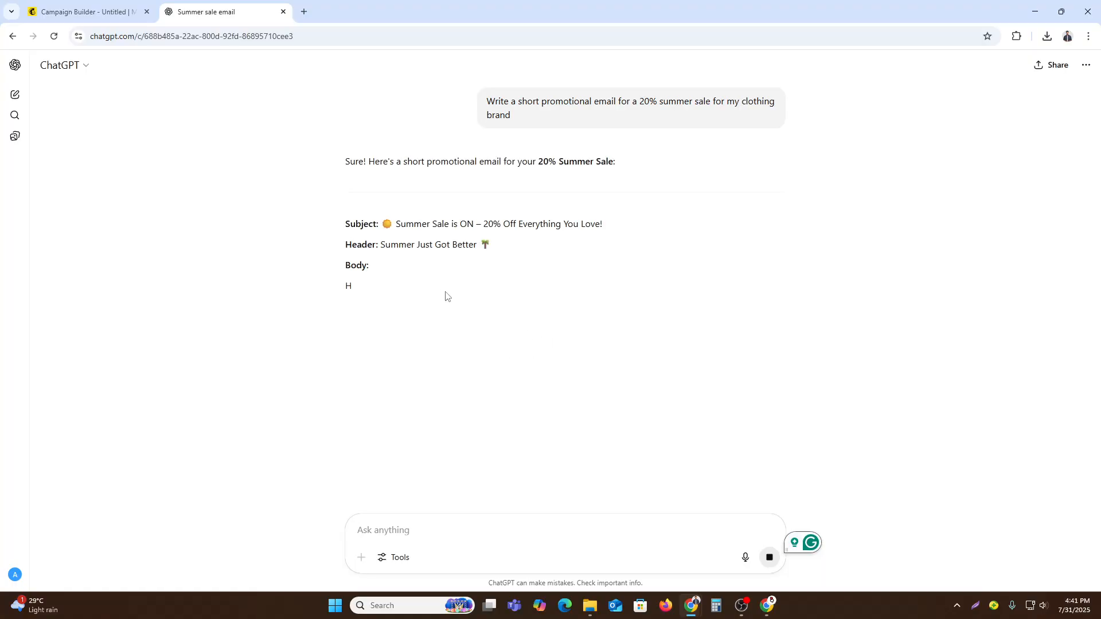
click(146, 5)
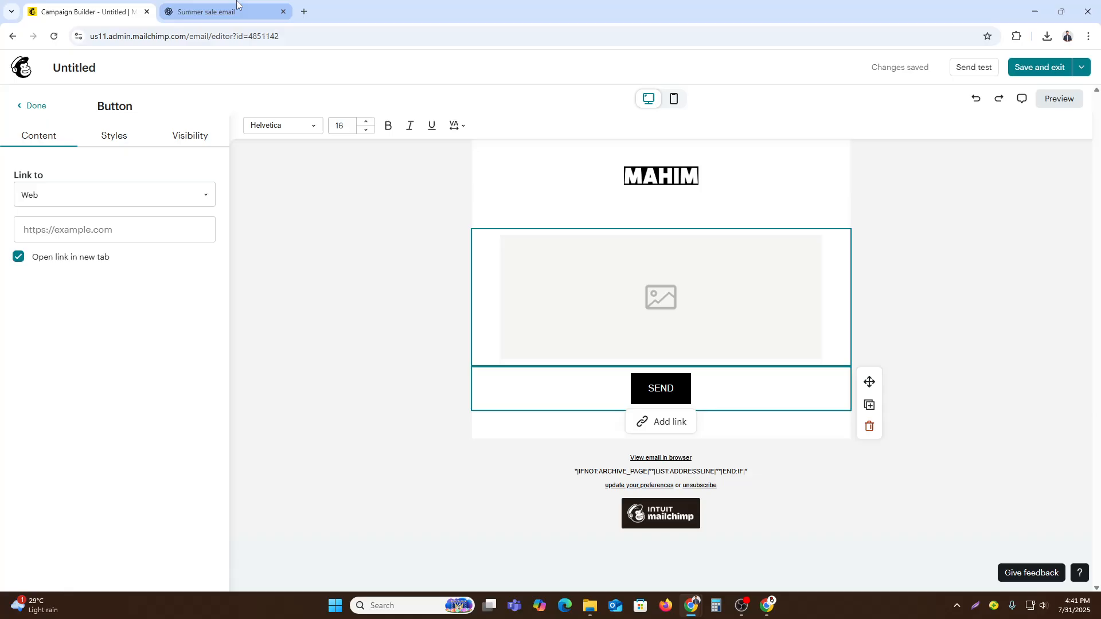
click(475, 275)
click(243, 5)
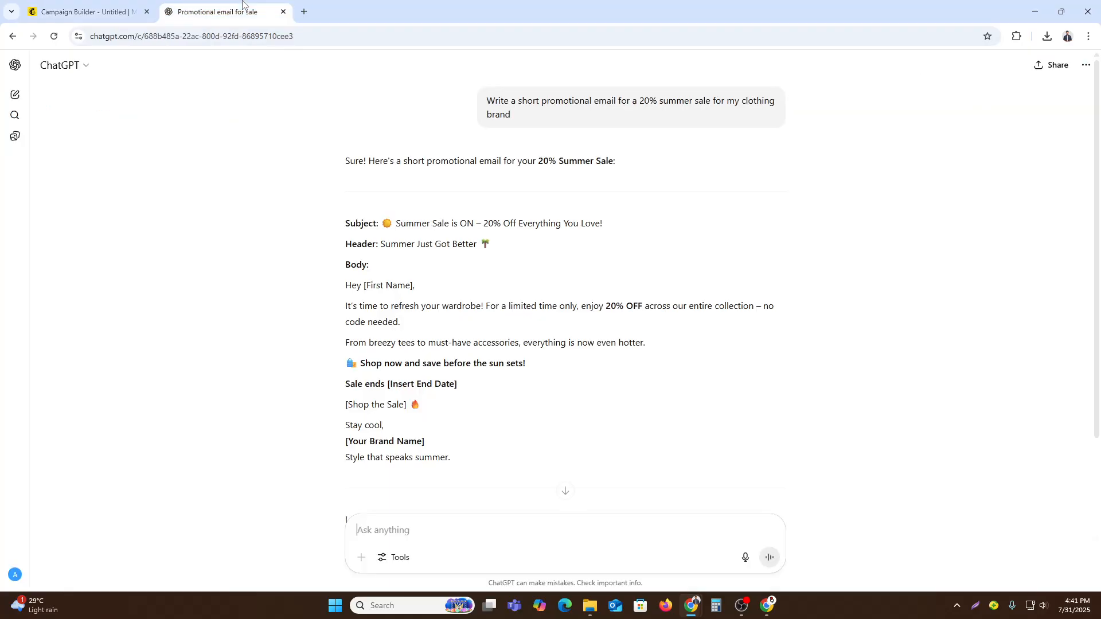
- Review the promotional email ChatGPT wrote for the summer sale, covering its subject, header, body and sign-off
scroll(440, 330, down, 1)
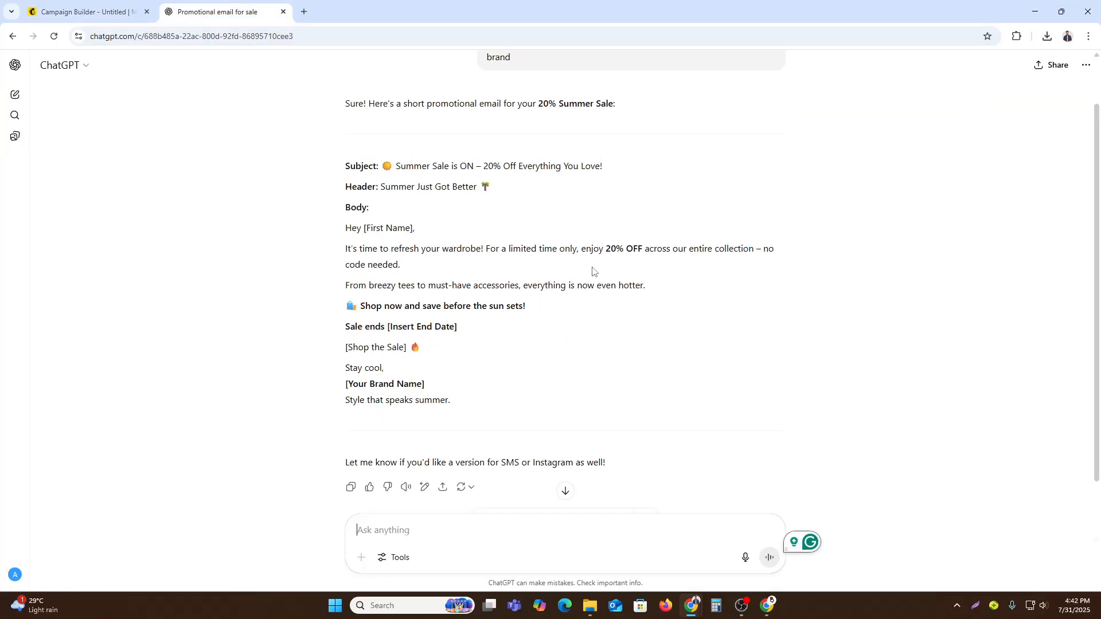
scroll(599, 364, down, 1)
drag(467, 344, 341, 109)
scroll(484, 312, up, 1)
scroll(484, 311, up, 1)
- Switch back to the Mailchimp campaign builder and examine the email-wide background and body style options
click(86, 9)
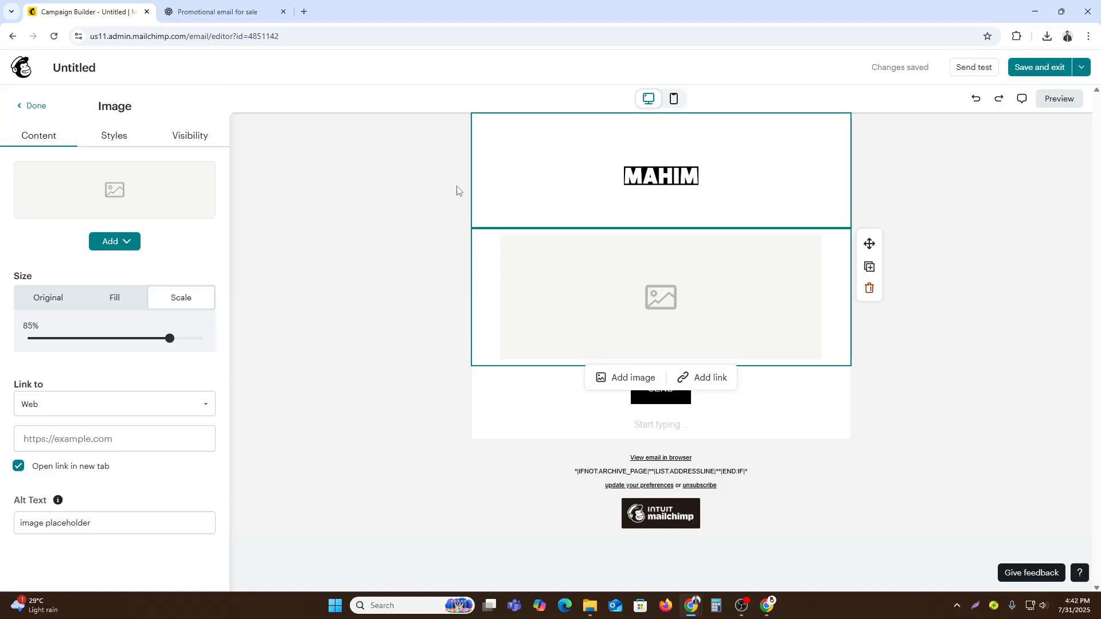
click(23, 105)
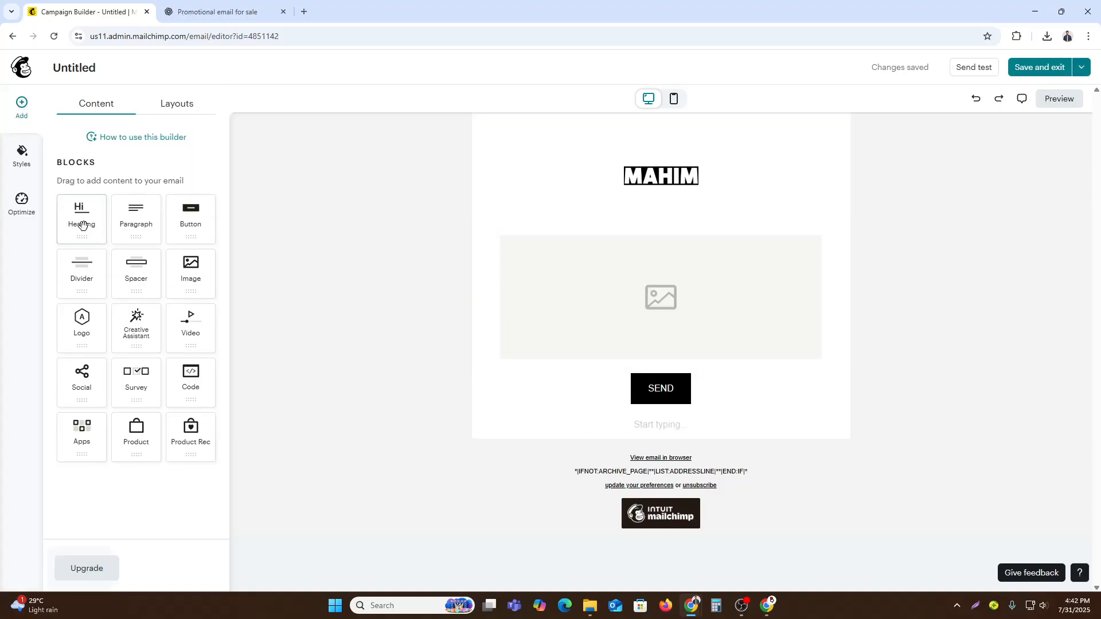
click(21, 202)
click(11, 152)
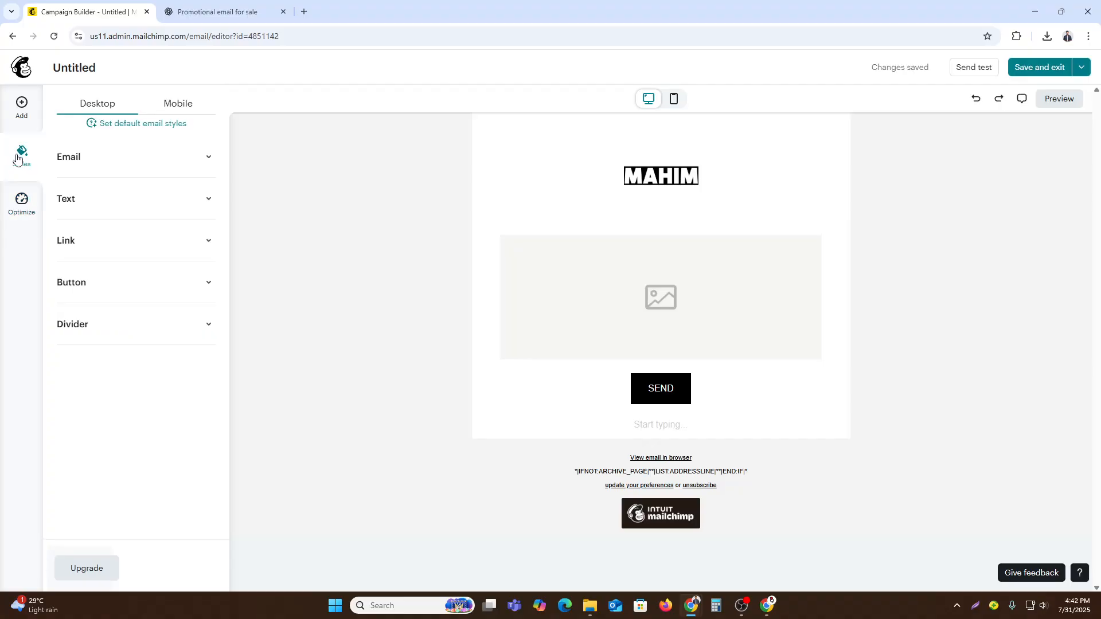
click(128, 156)
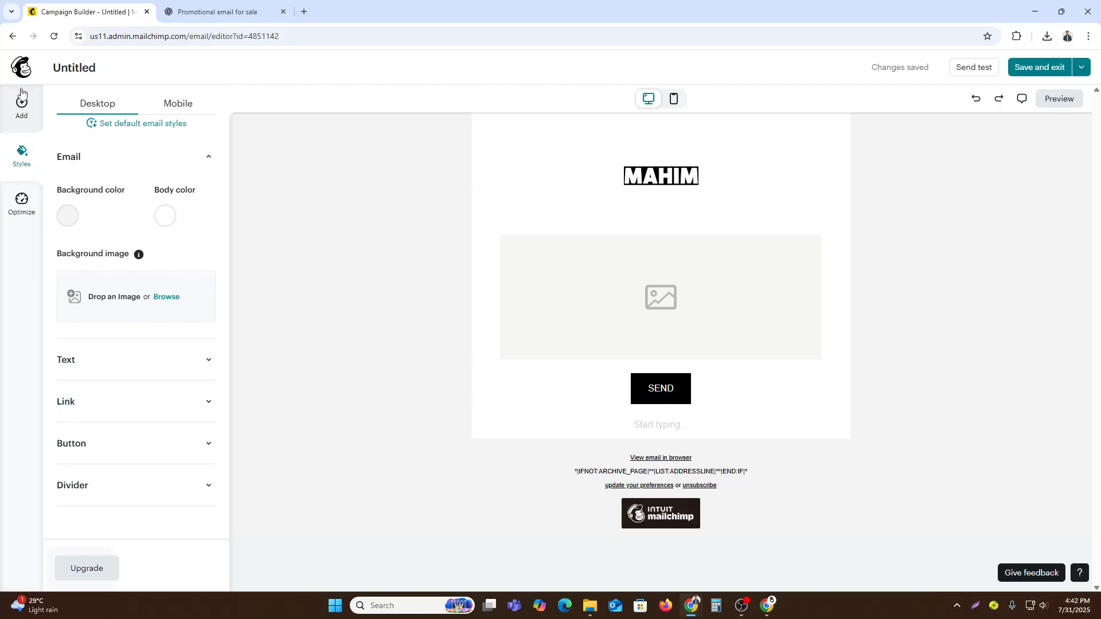
- Return to the content blocks and preview the email in its desktop layout
click(22, 106)
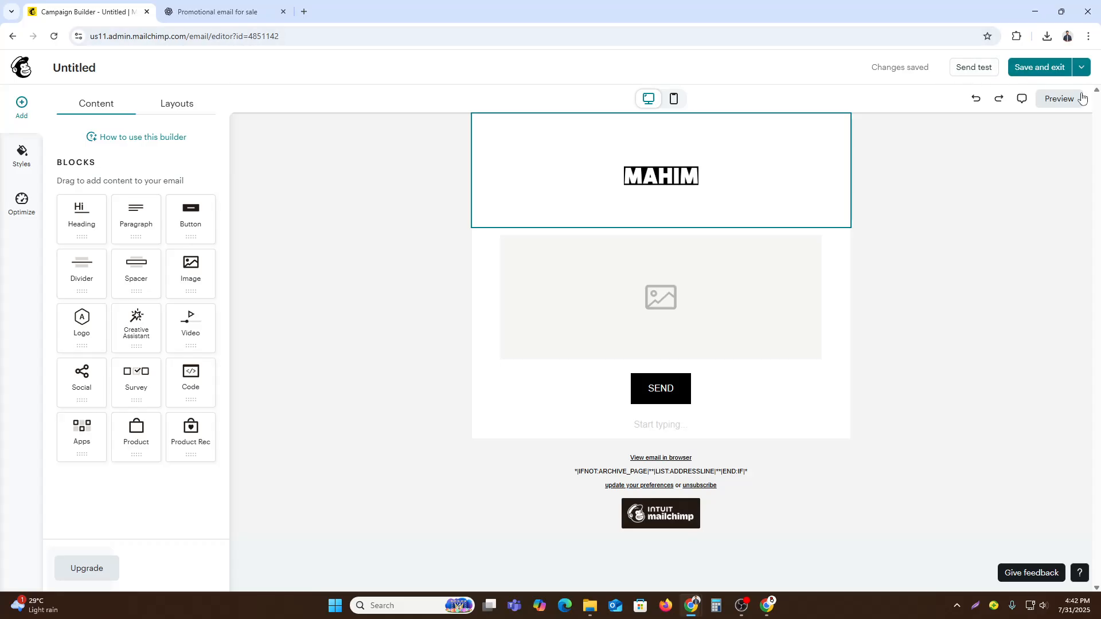
click(1059, 99)
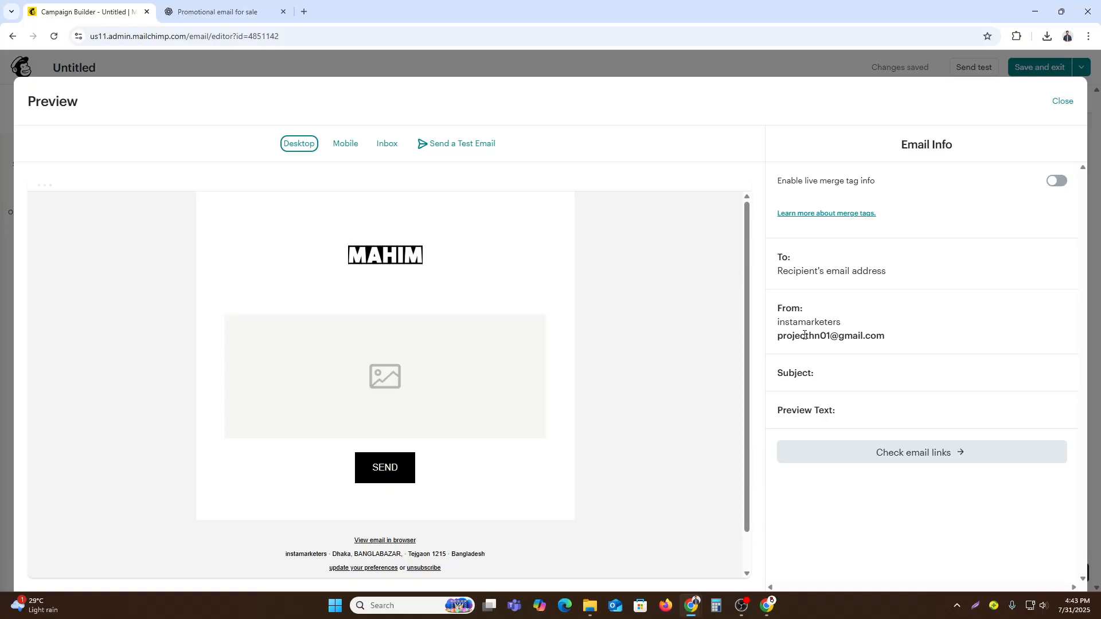
- Find the Mailchimp website through a Google search in a new browser tab and open the account's campaigns list
click(304, 11)
text(main)
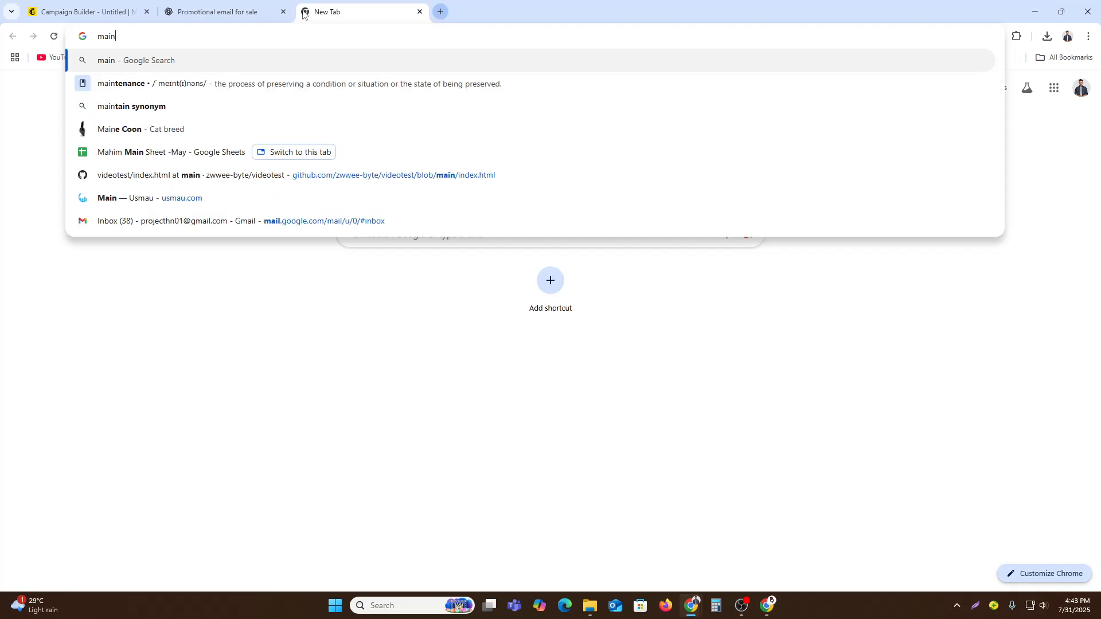
key(BackSpace)
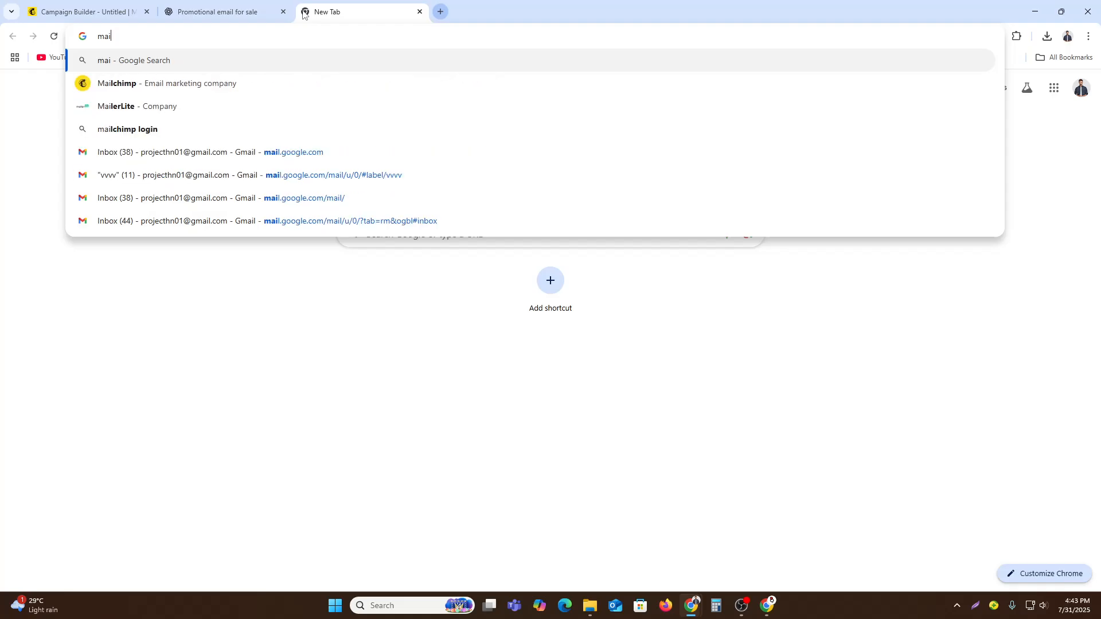
key(Down)
key(Return)
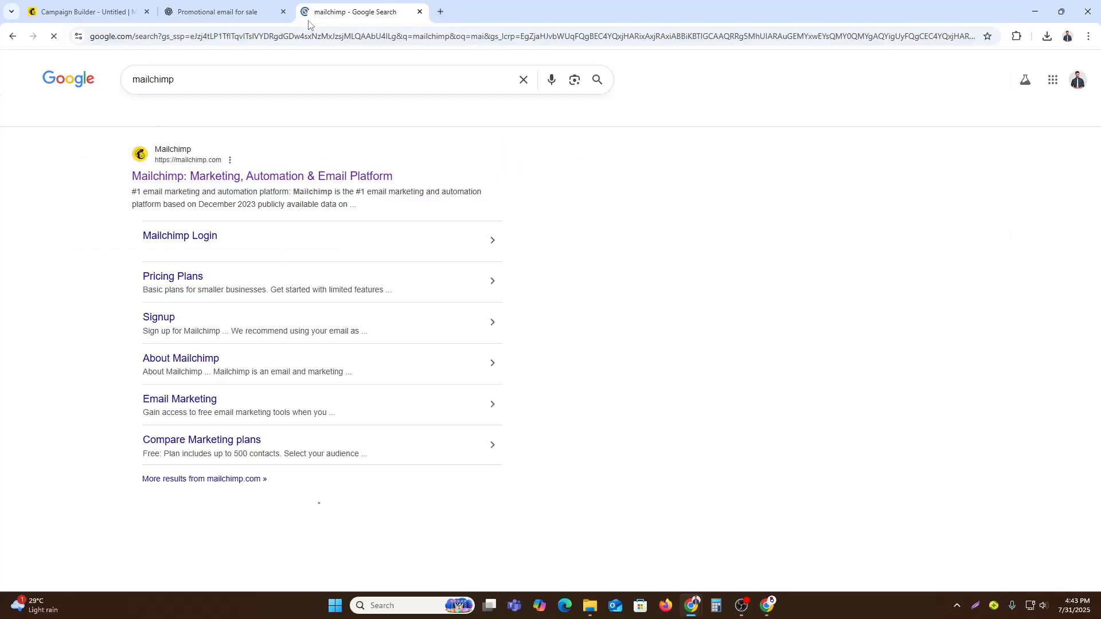
click(269, 177)
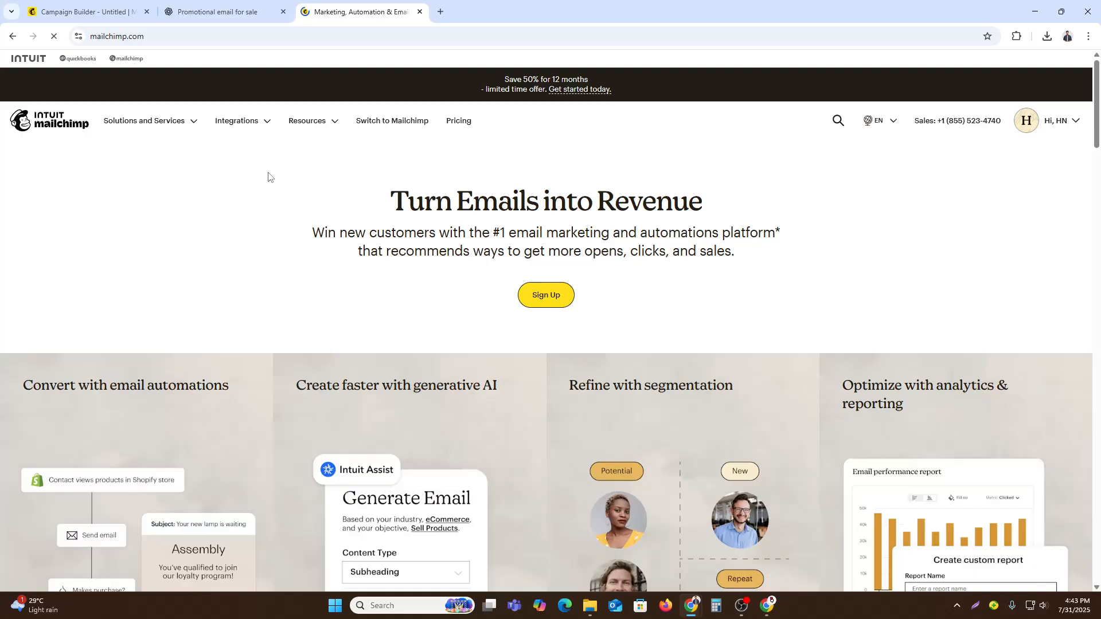
click(1056, 120)
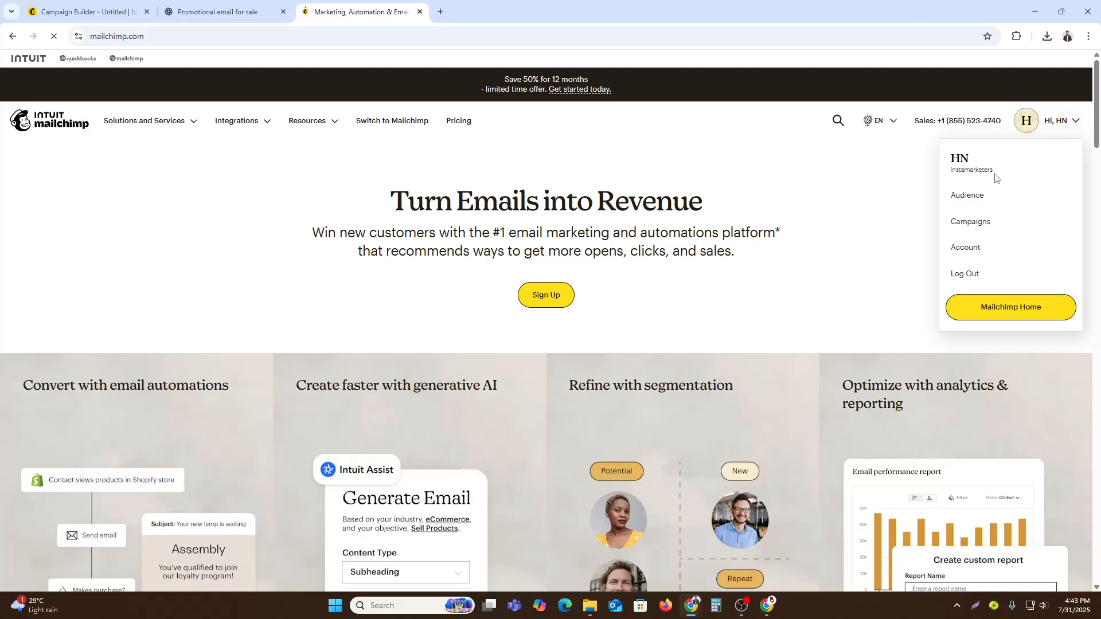
click(977, 225)
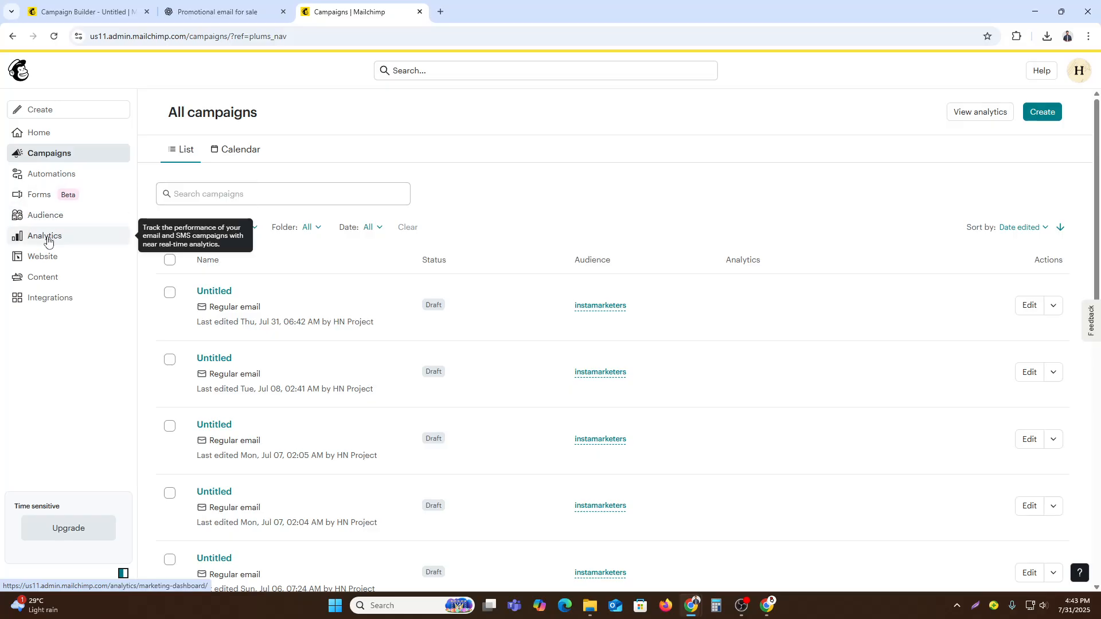
- View the account's campaign reports in Mailchimp's analytics area
click(46, 236)
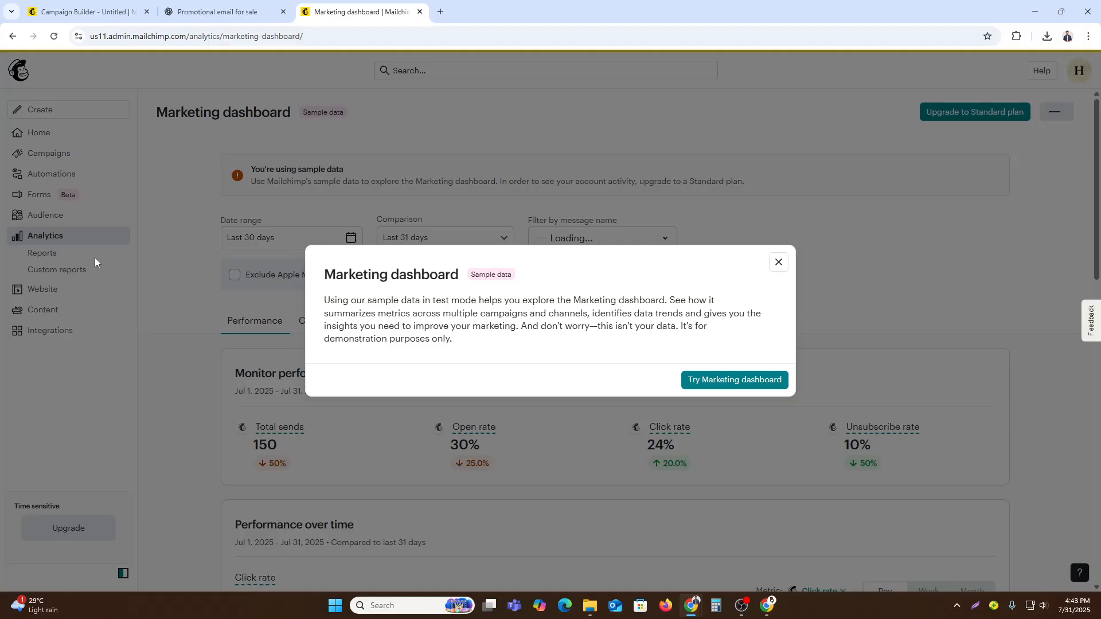
click(69, 255)
click(48, 257)
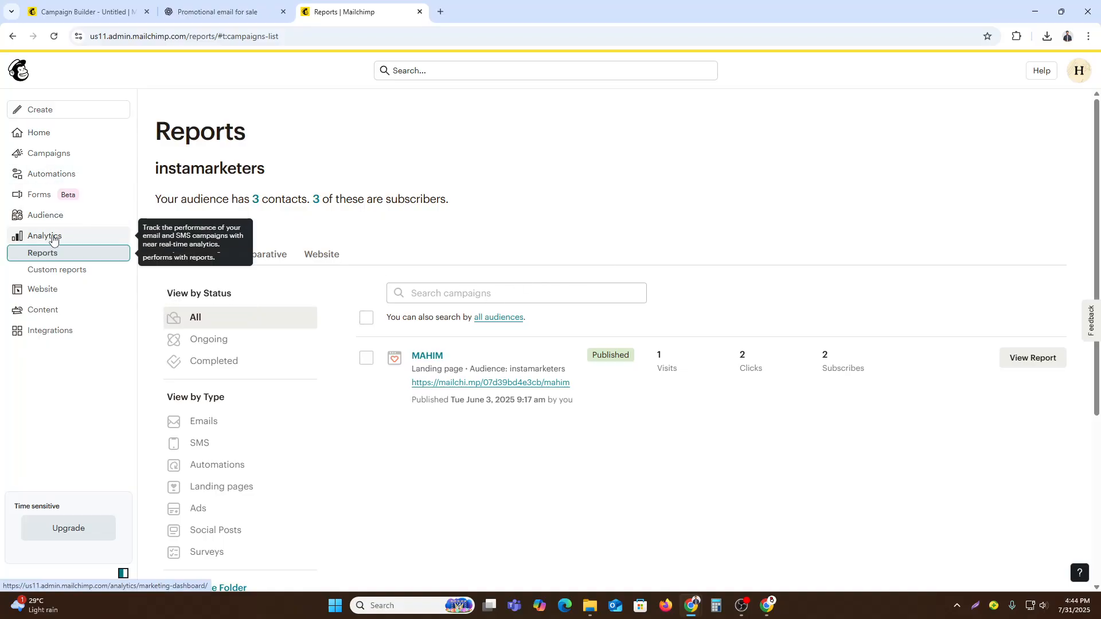
- Open the automation flows overview and look through the recommended flows and popular flow templates
click(40, 176)
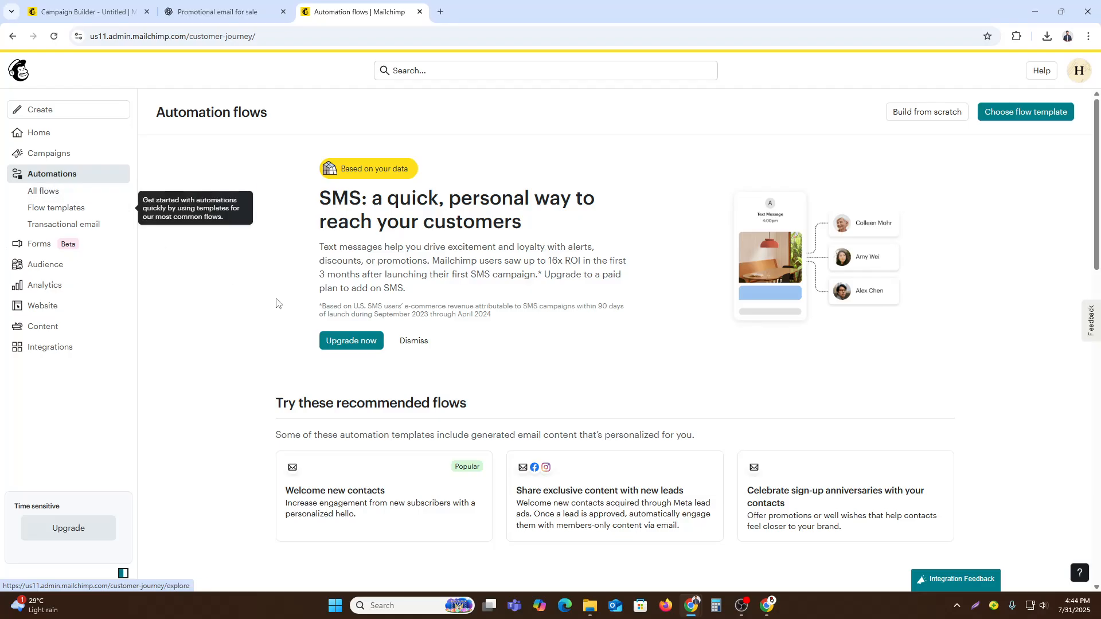
scroll(394, 361, down, 4)
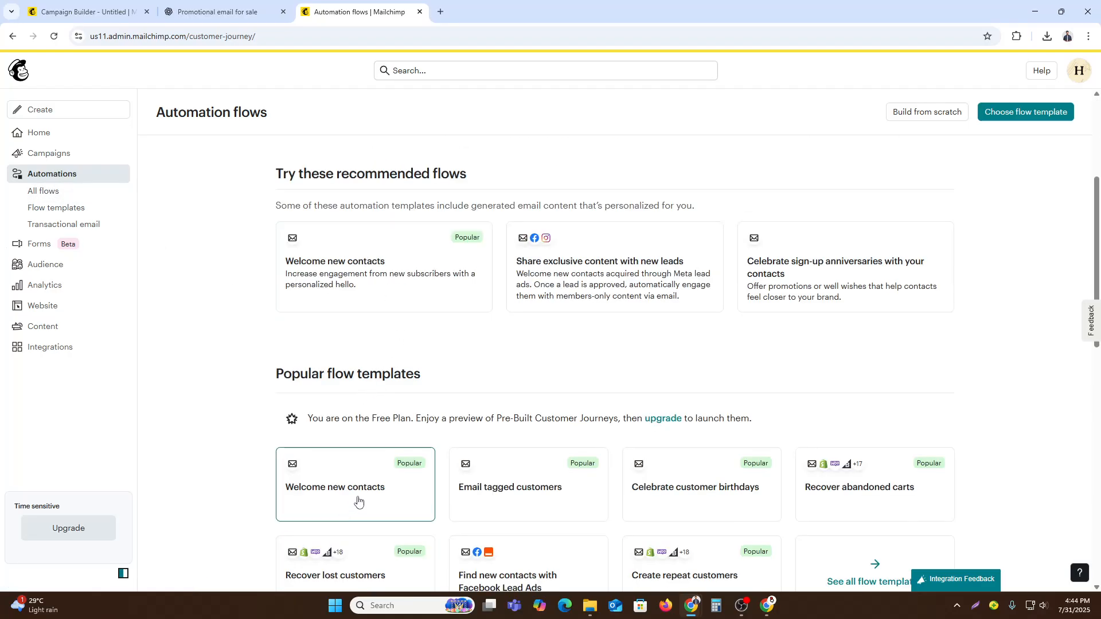